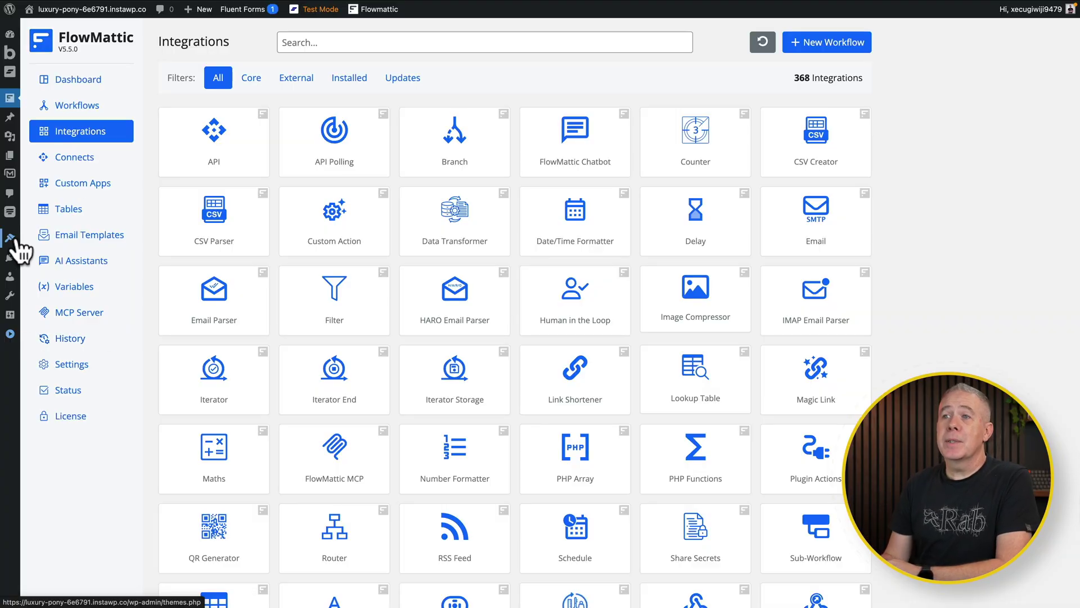
# Install the Bricks Forms integration, then search integrations for 'mailerpress'
pyautogui.click(312, 42)
pyautogui.write('bricks')
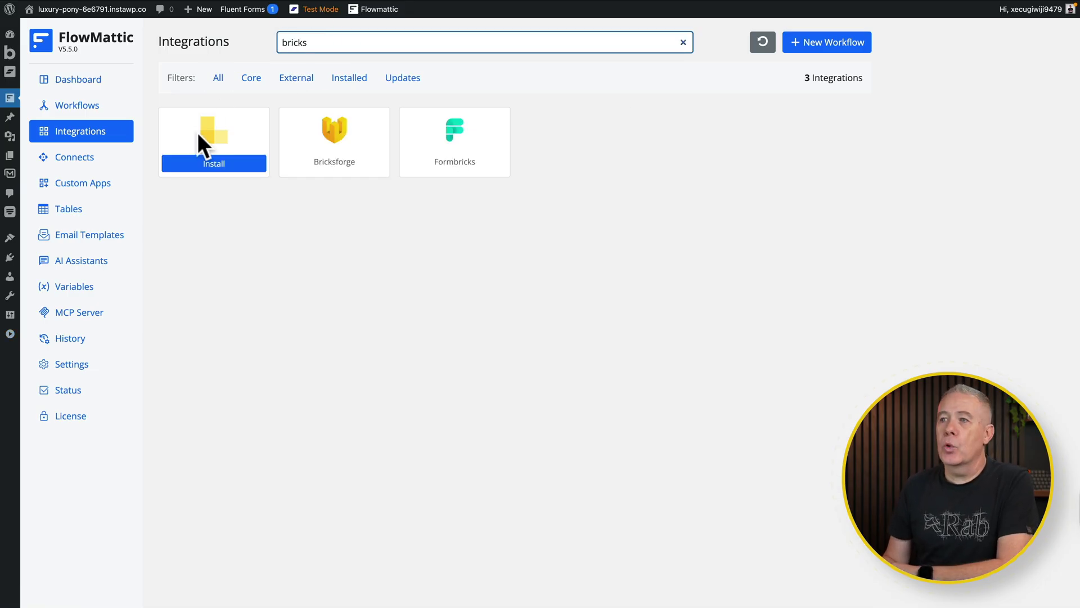
pyautogui.click(211, 164)
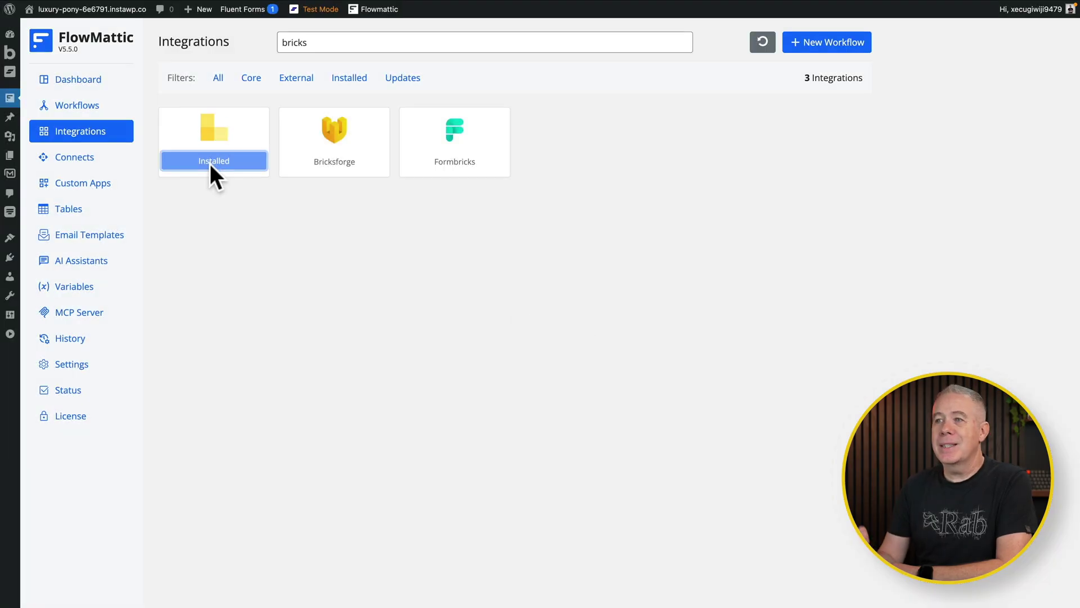
pyautogui.doubleClick(307, 43)
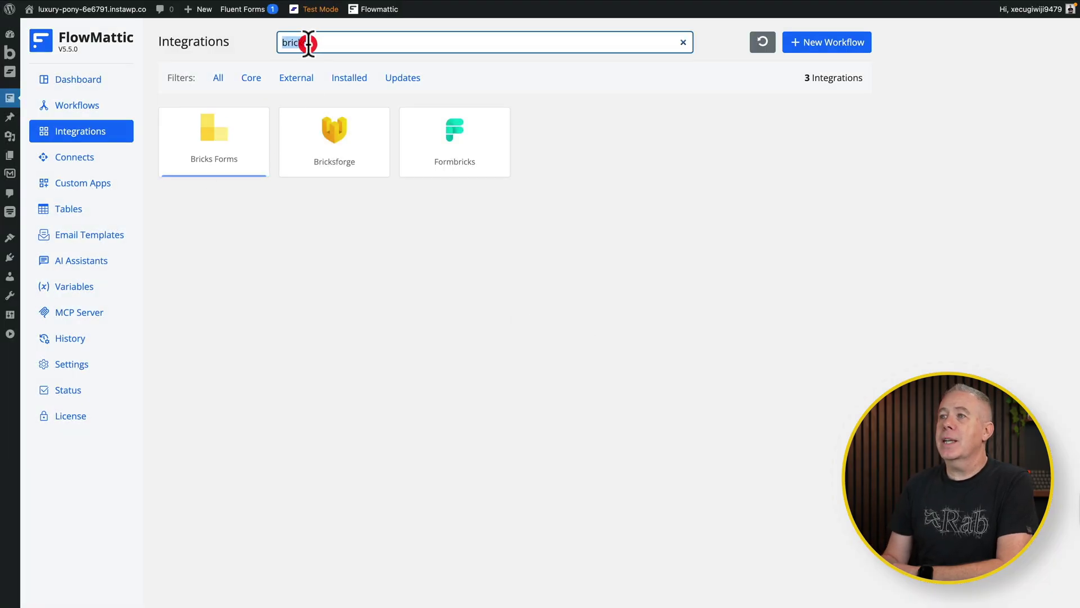
pyautogui.write('mailerpress')
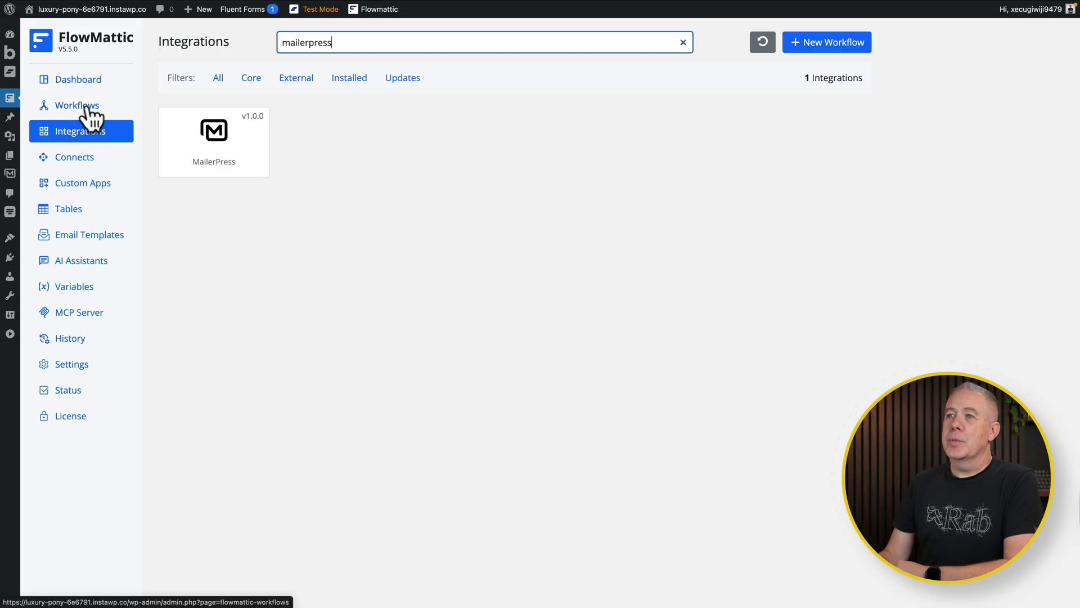
# Create a new workflow named 'Subscribe Bricks MailerPress'
pyautogui.click(88, 112)
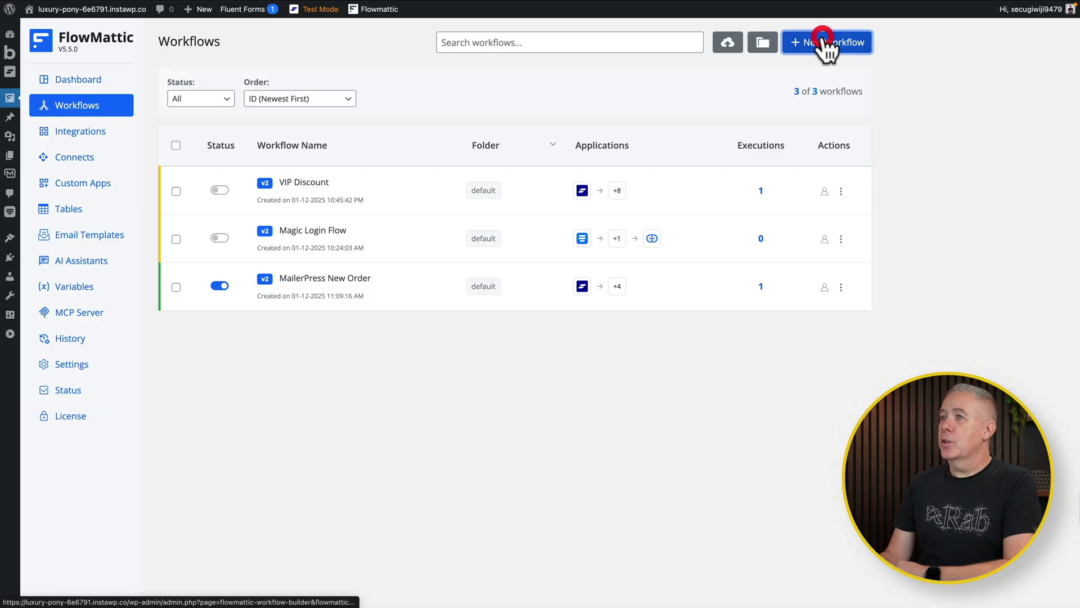
pyautogui.click(821, 40)
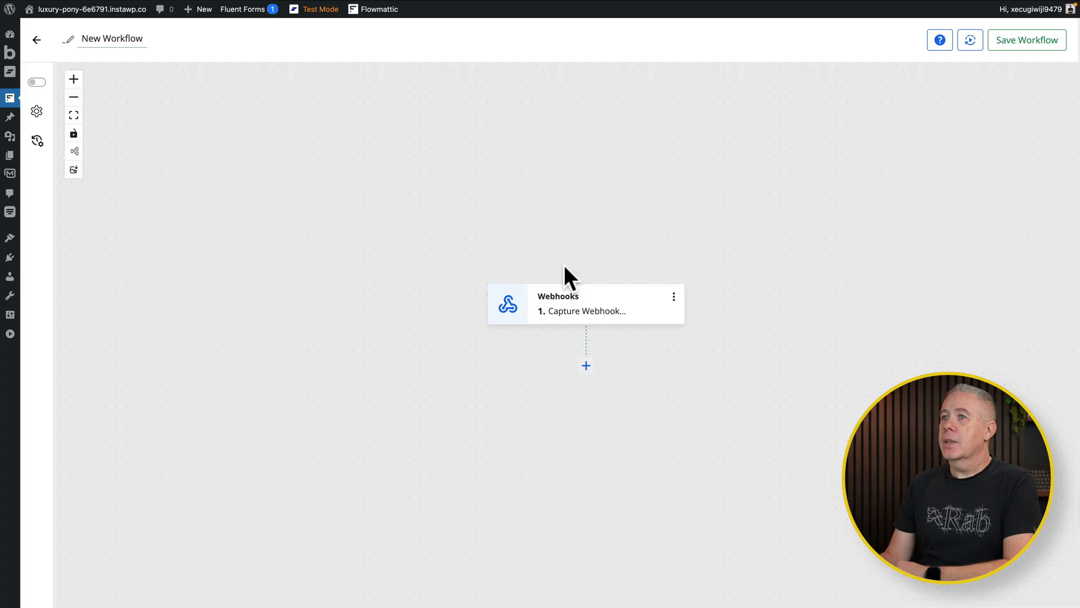
pyautogui.click(120, 38)
pyautogui.hotkey('ctrl', 'a')
pyautogui.write('Subscribe Bricks MailerPress')
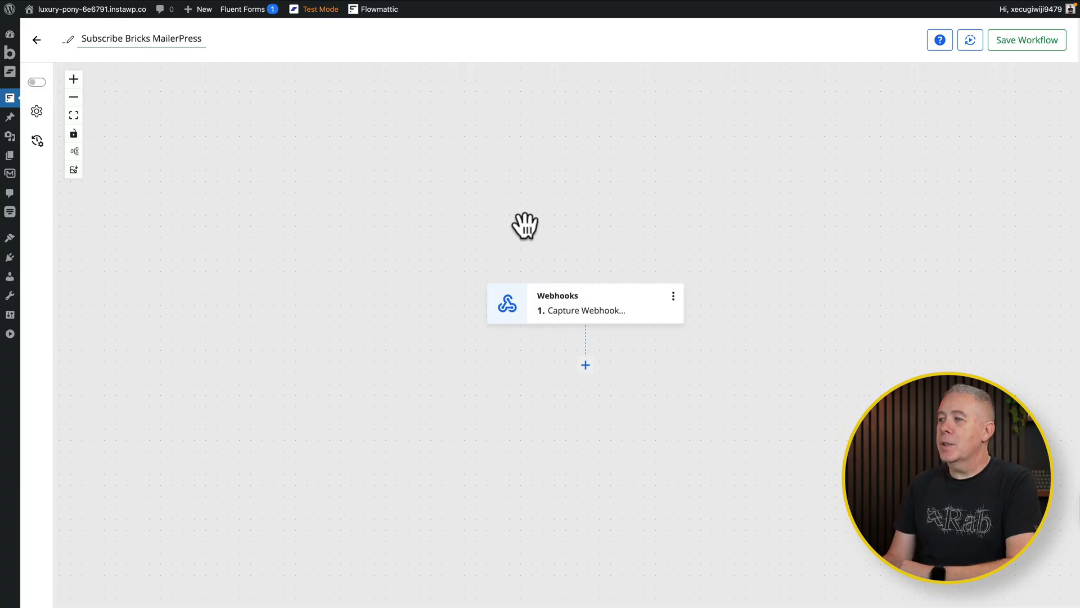
# Set the trigger to Bricks Forms New Form Submission and start listening for a test submission
pyautogui.click(571, 311)
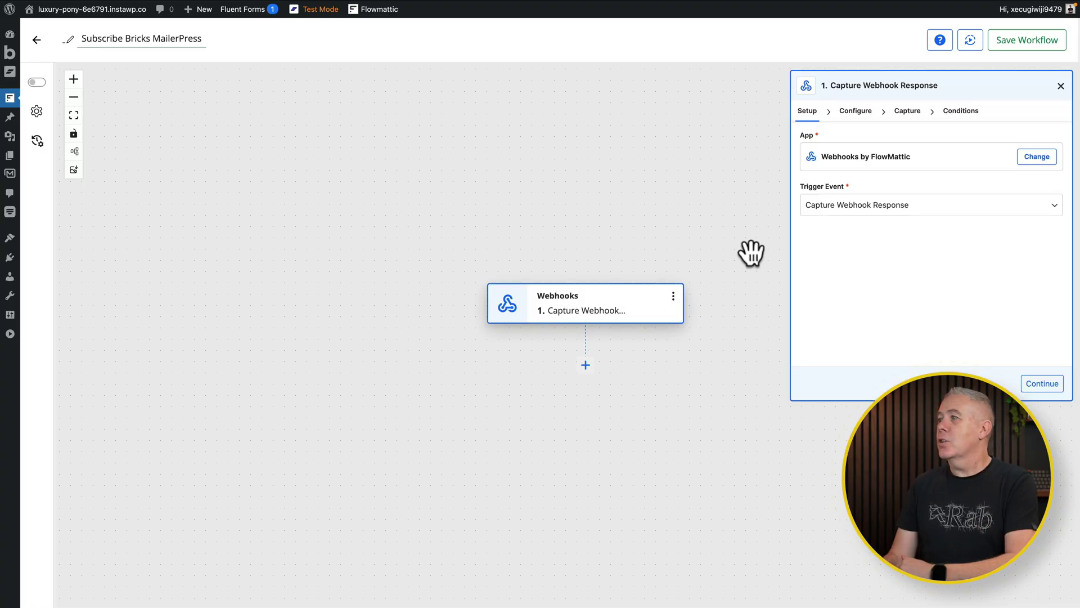
pyautogui.click(1048, 159)
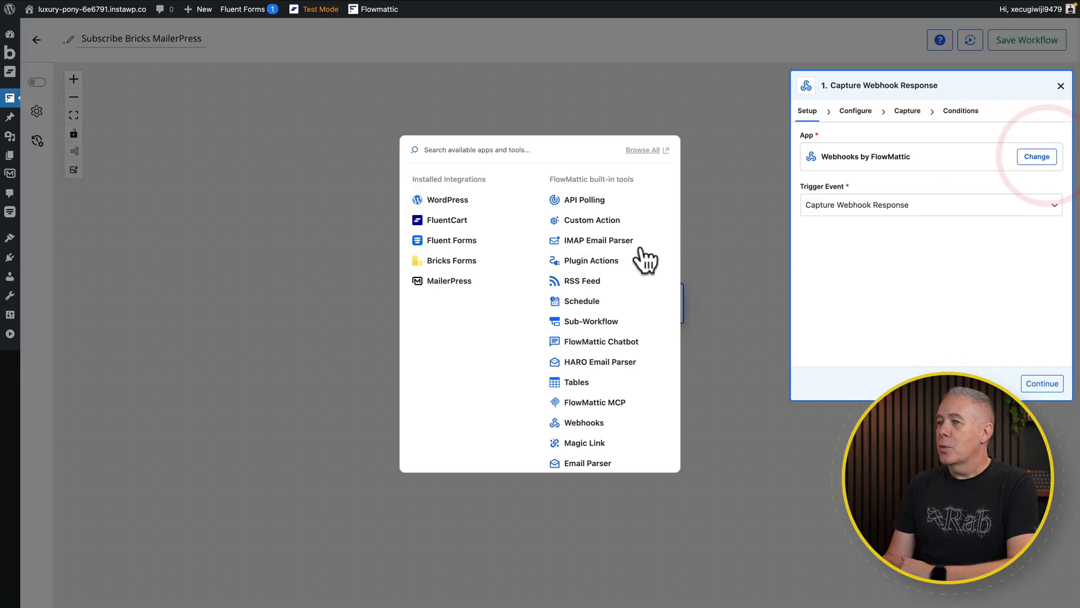
pyautogui.click(455, 265)
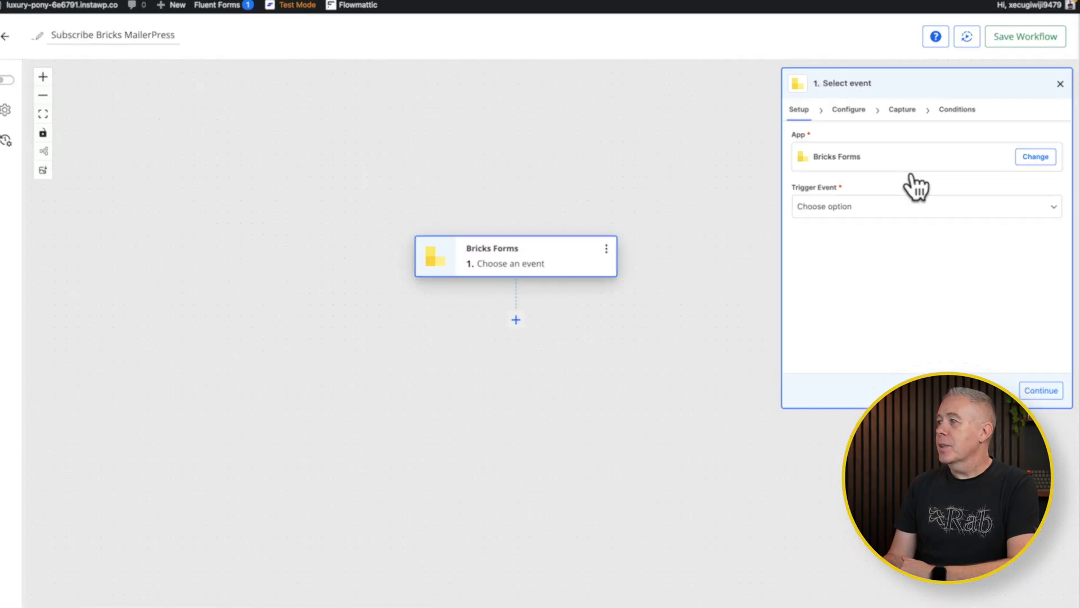
pyautogui.click(913, 205)
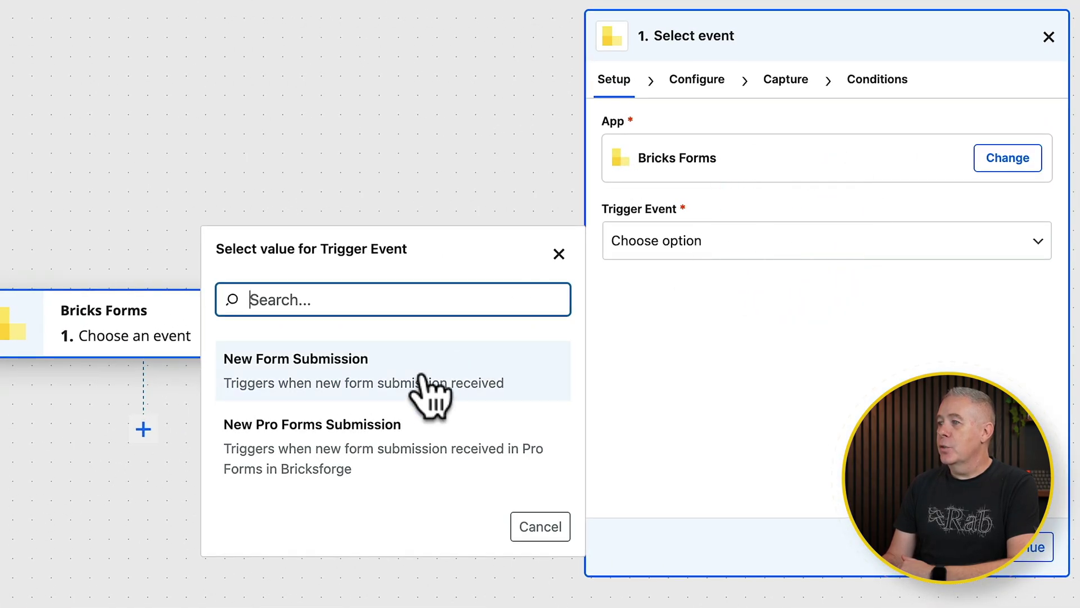
pyautogui.click(416, 377)
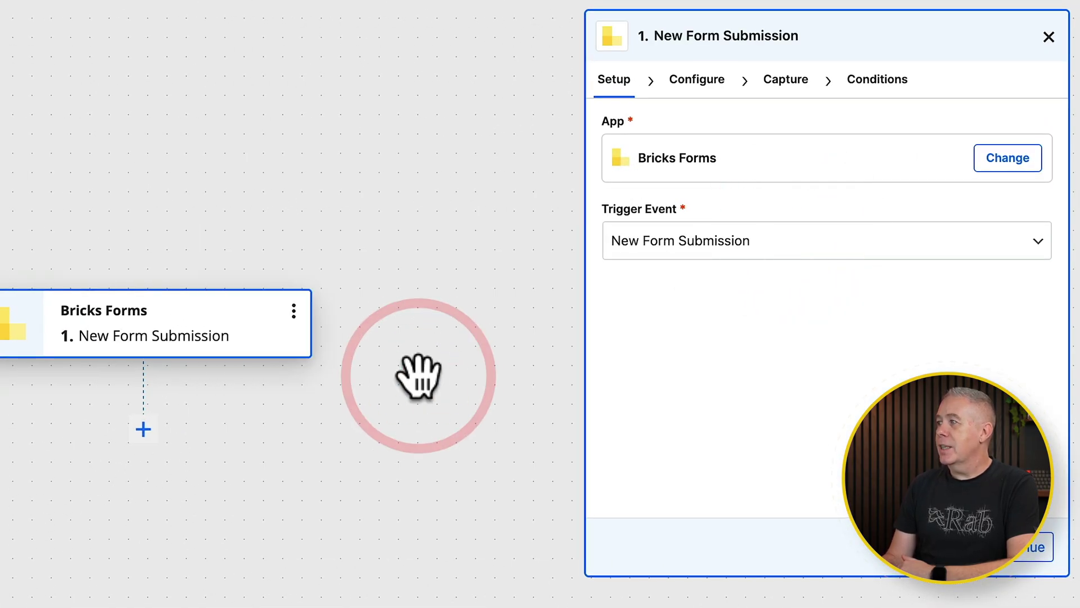
pyautogui.click(1019, 554)
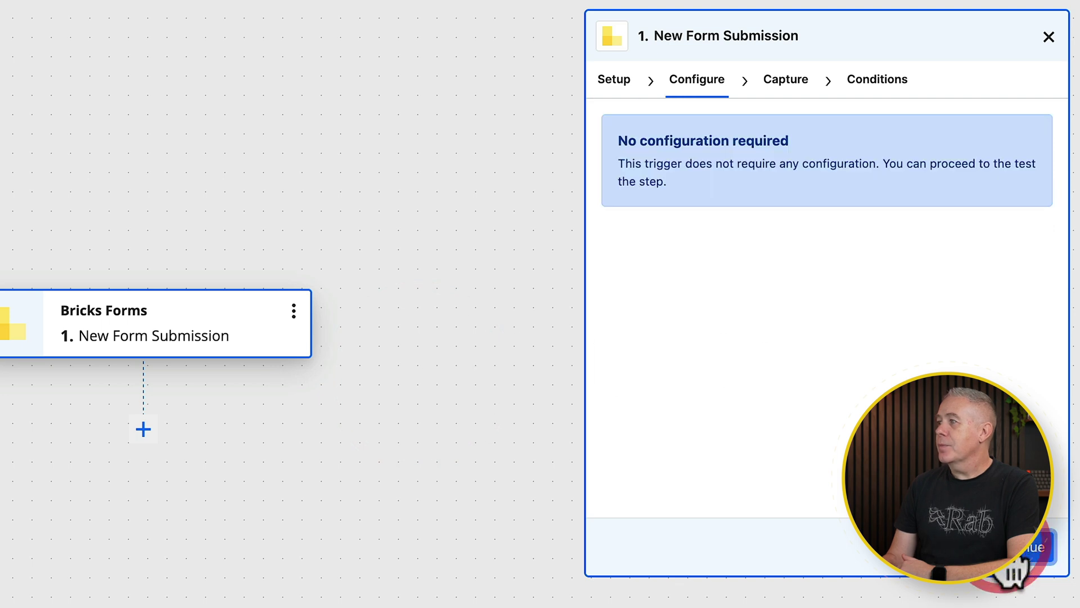
pyautogui.click(1023, 554)
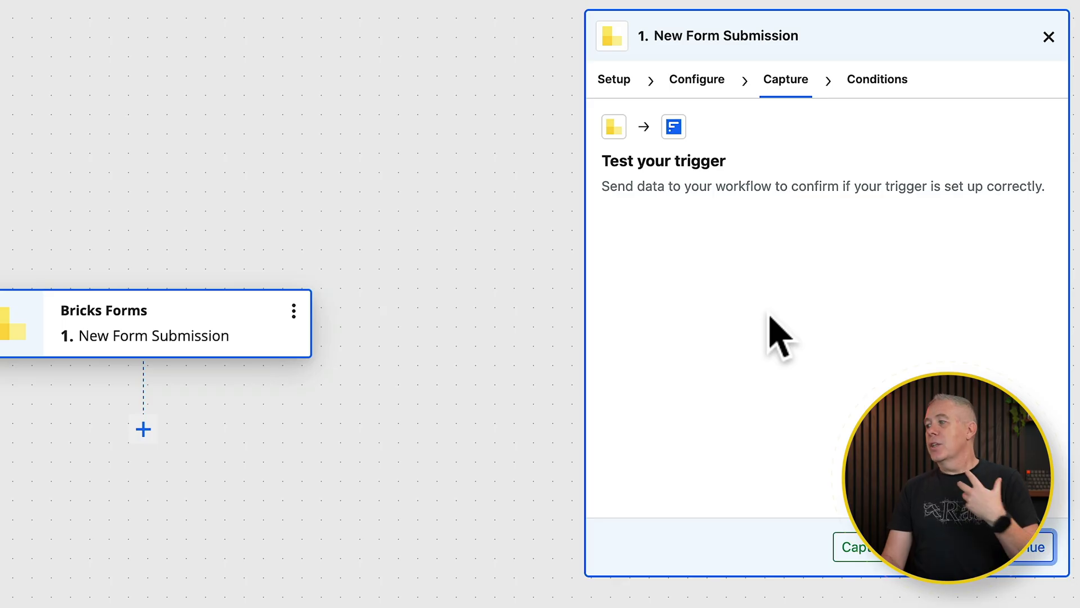
pyautogui.click(874, 543)
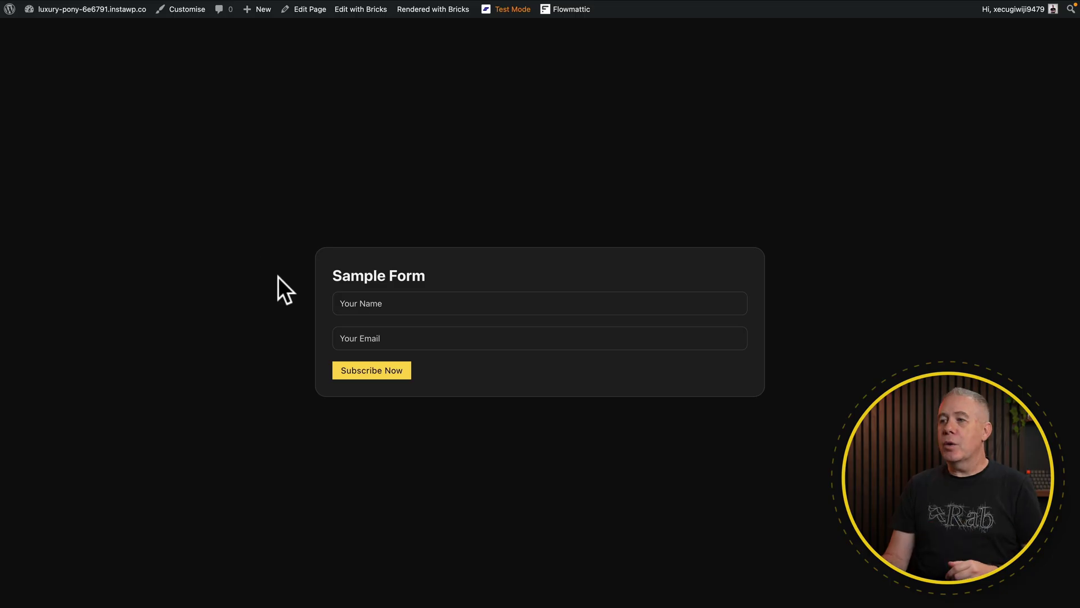
# Submit the Sample Form with a test name and email, then return to FlowMattic
pyautogui.click(385, 307)
pyautogui.click(383, 338)
pyautogui.click(369, 369)
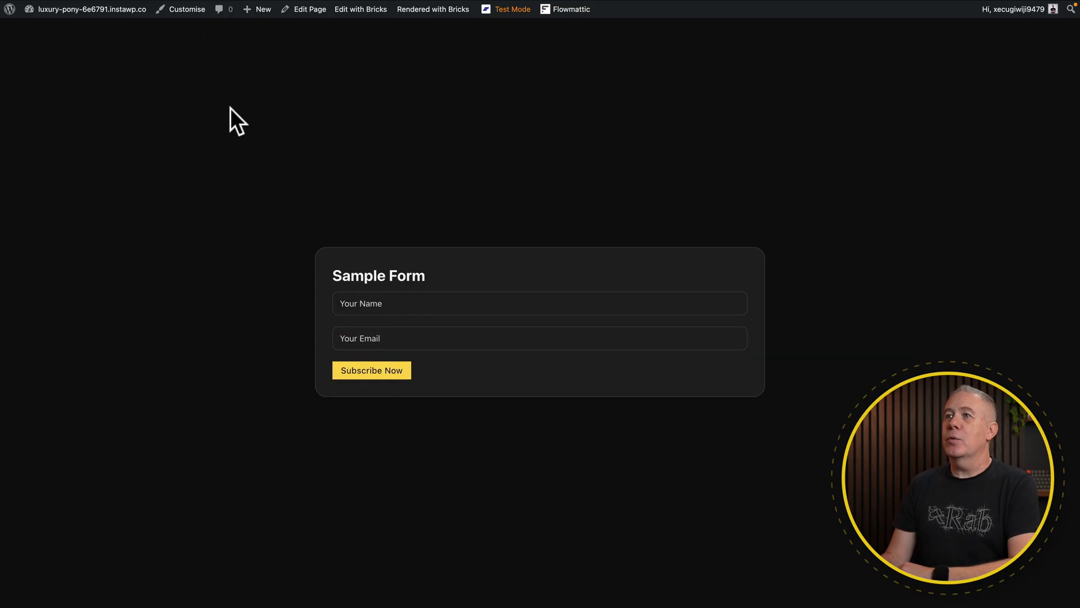
pyautogui.click(176, 11)
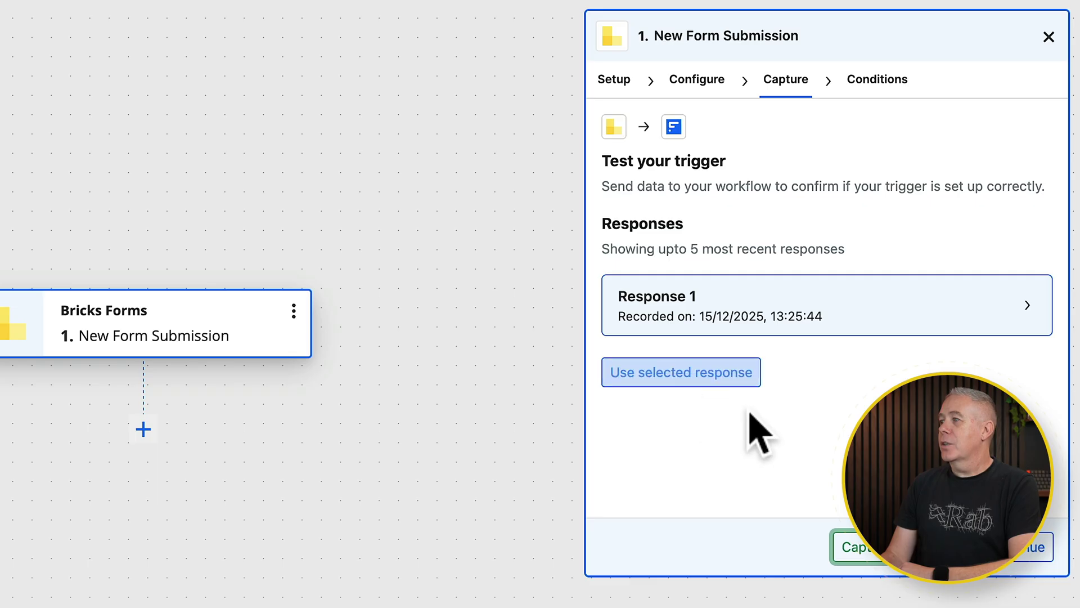
# Review the captured Response 1, then save and close the Bricks Forms trigger
pyautogui.click(782, 320)
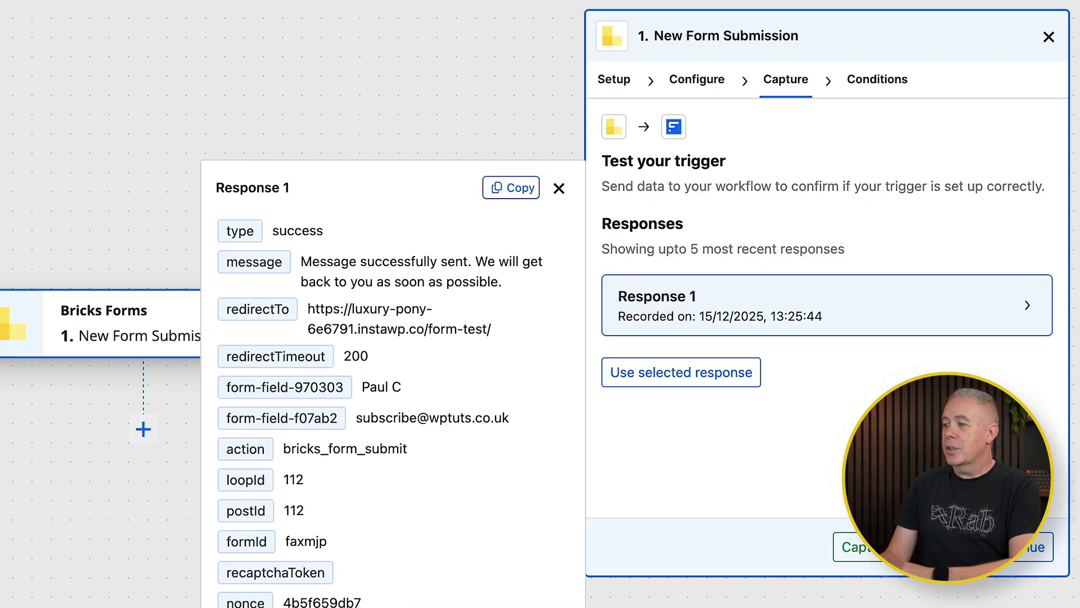
pyautogui.scroll(-1, 345, 472)
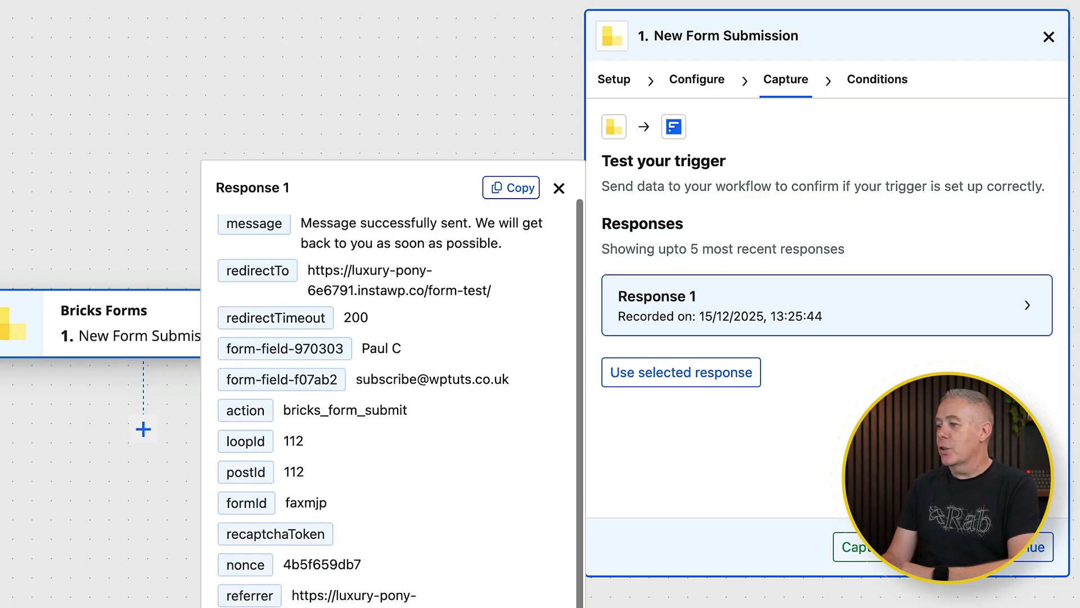
pyautogui.click(765, 461)
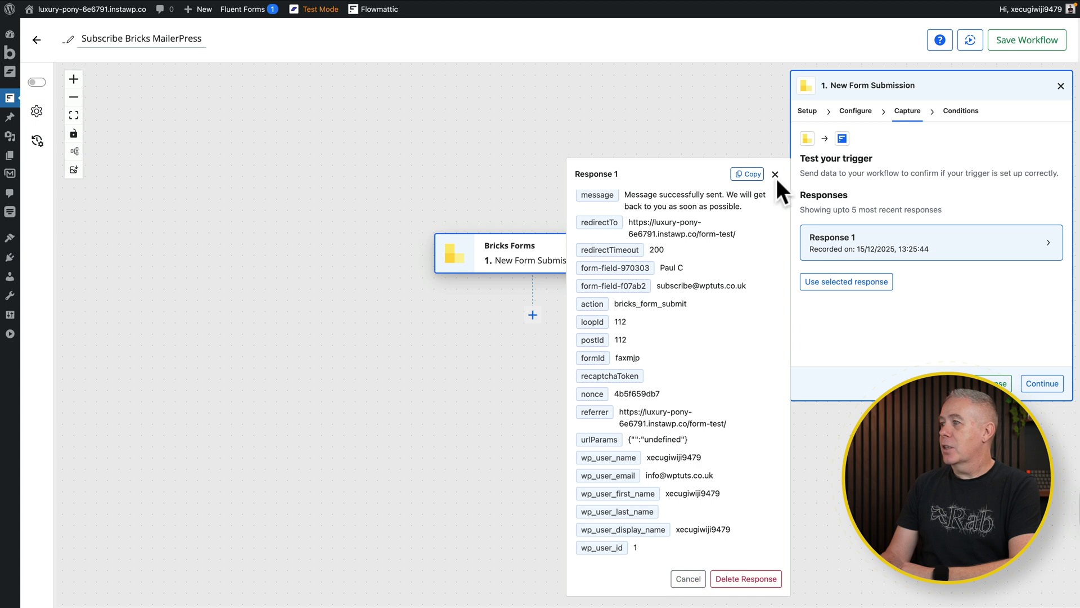
pyautogui.click(776, 174)
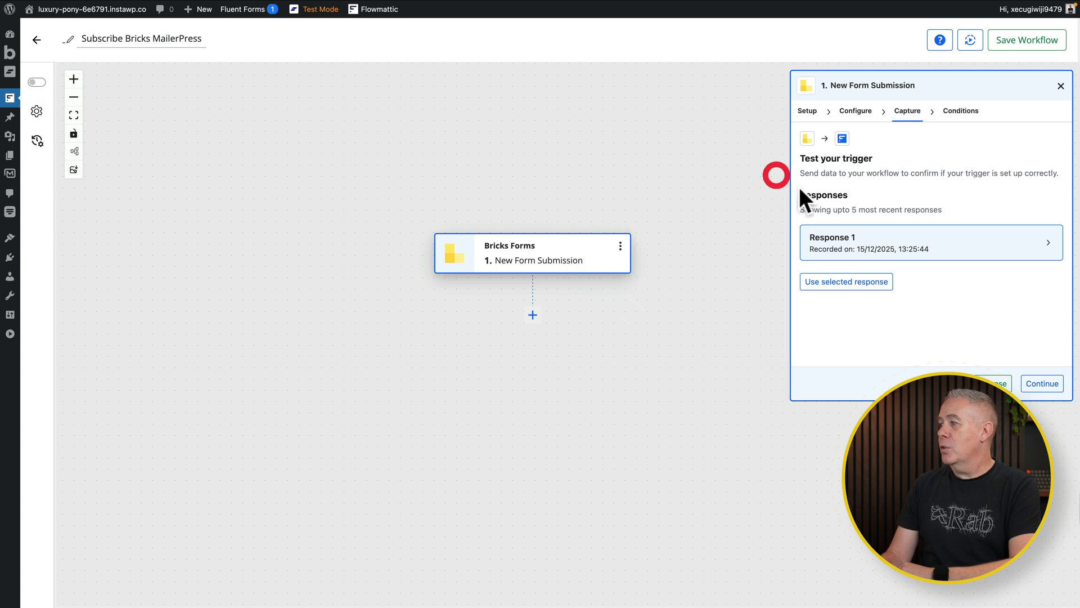
pyautogui.click(1042, 384)
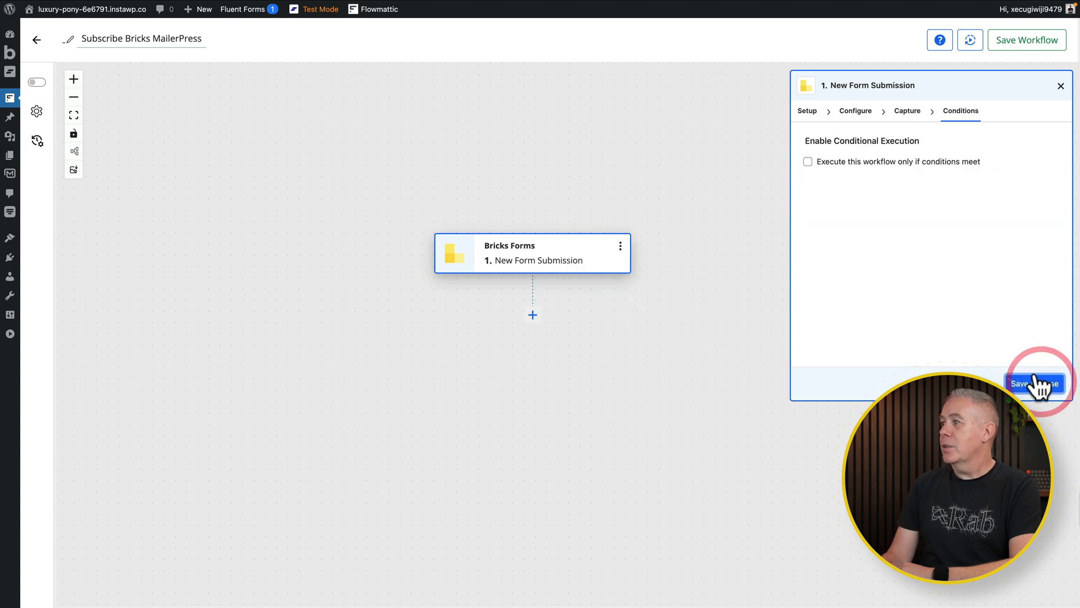
pyautogui.click(1030, 383)
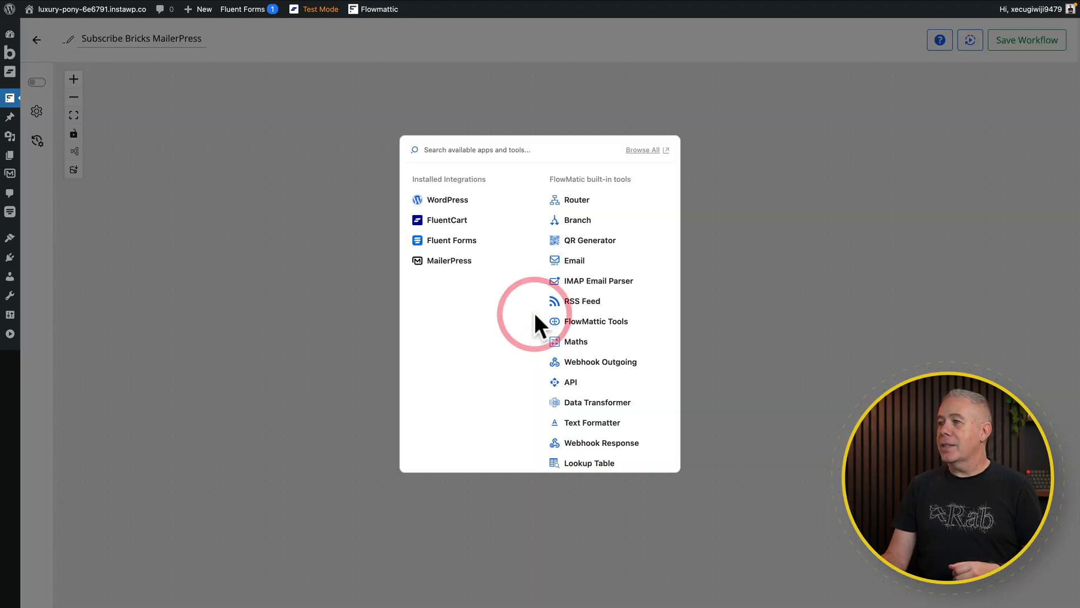
# Add a MailerPress step using the Create or Update Contact action event
pyautogui.click(453, 260)
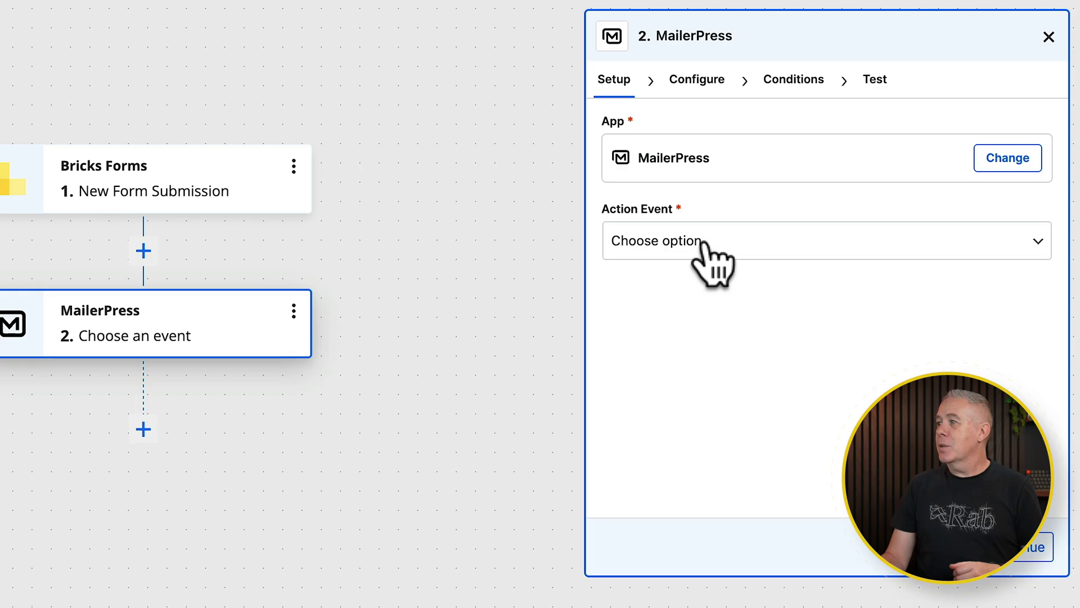
pyautogui.click(702, 242)
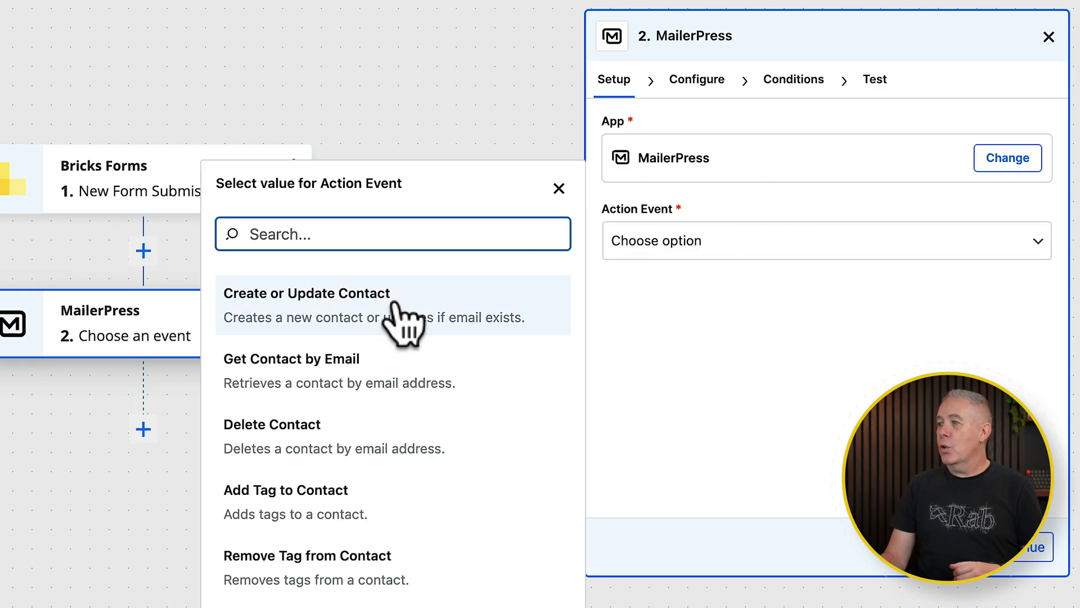
pyautogui.click(401, 318)
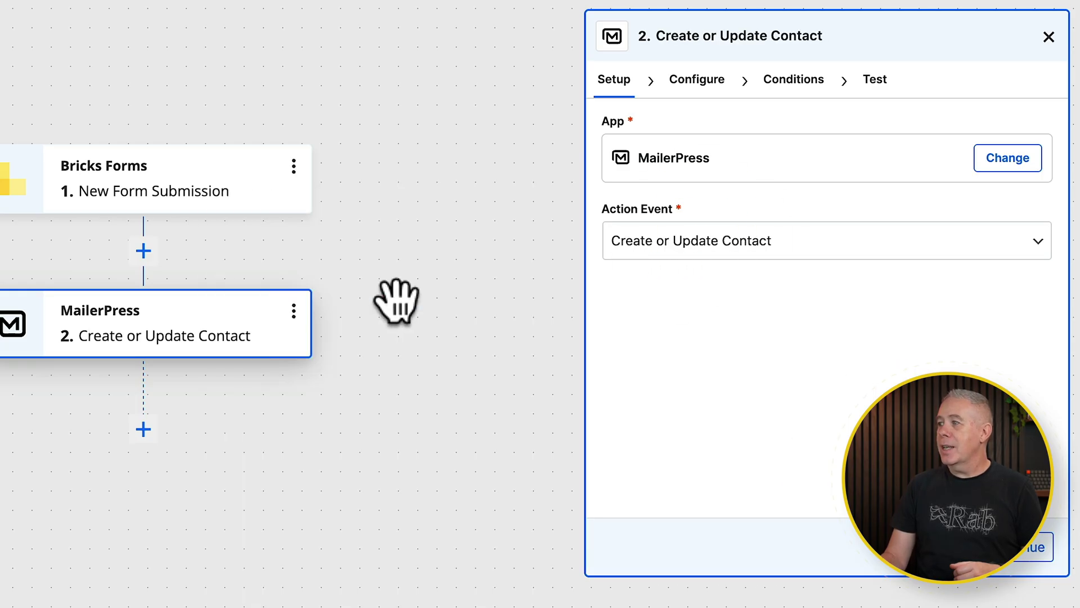
pyautogui.click(1029, 551)
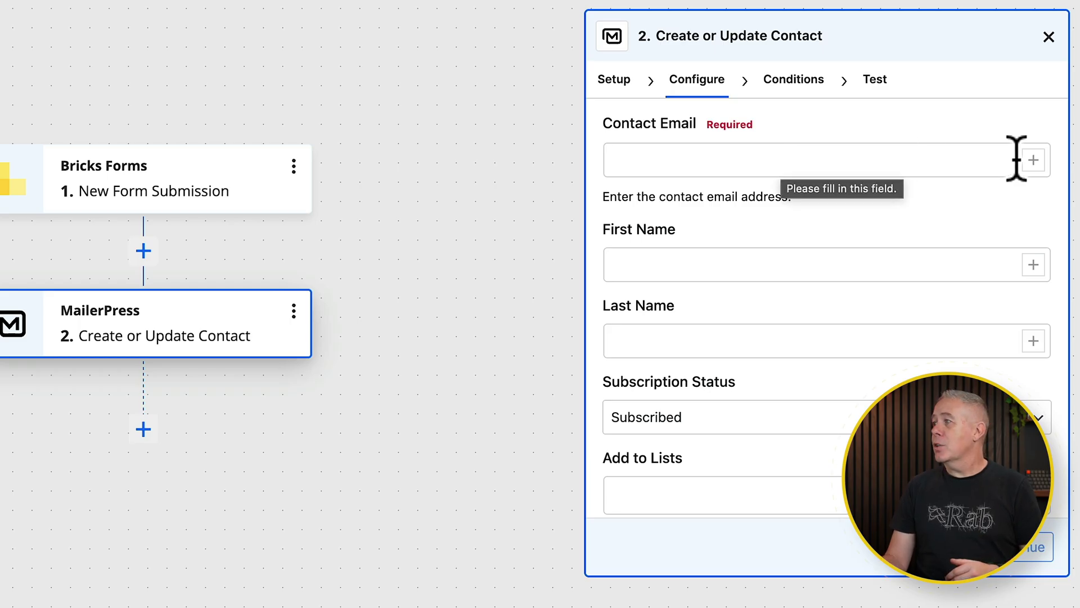
# Map Contact Email to form-field-f07ab2 and First Name to form-field-970303 from the submission
pyautogui.click(1034, 160)
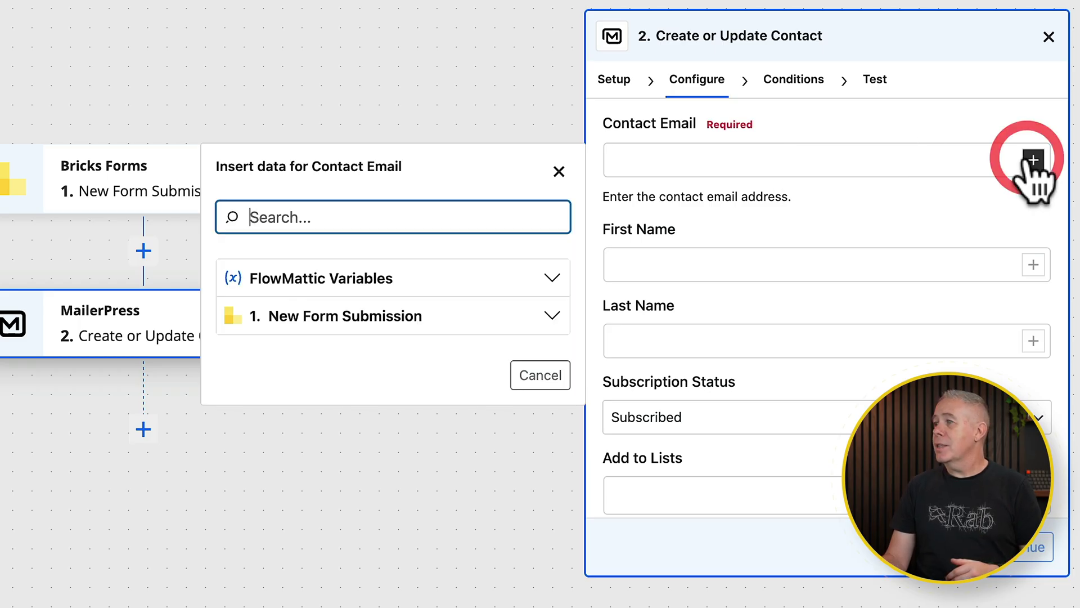
pyautogui.click(372, 320)
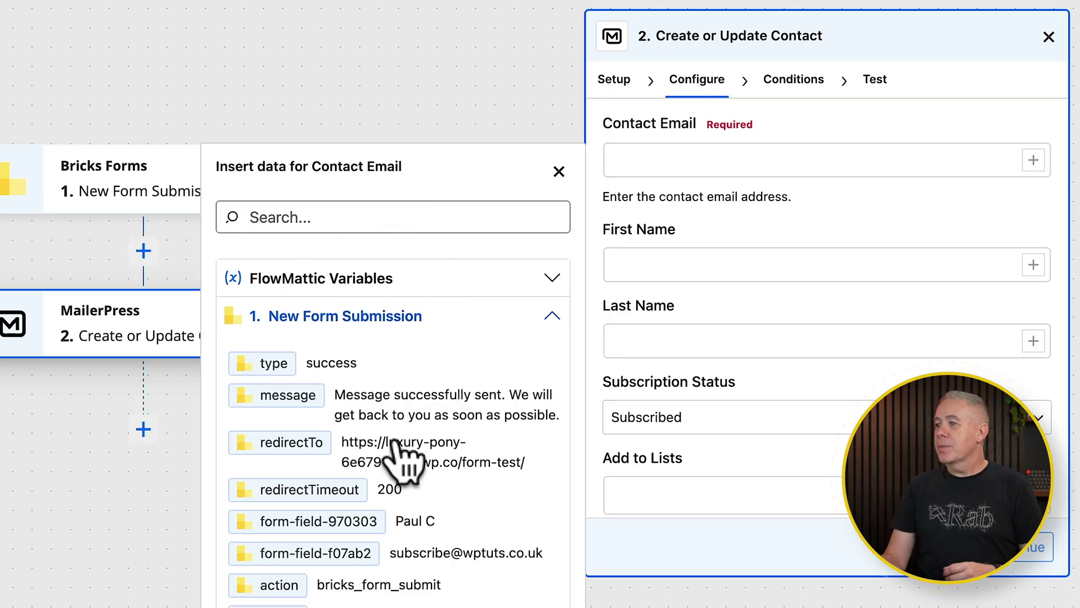
pyautogui.click(325, 556)
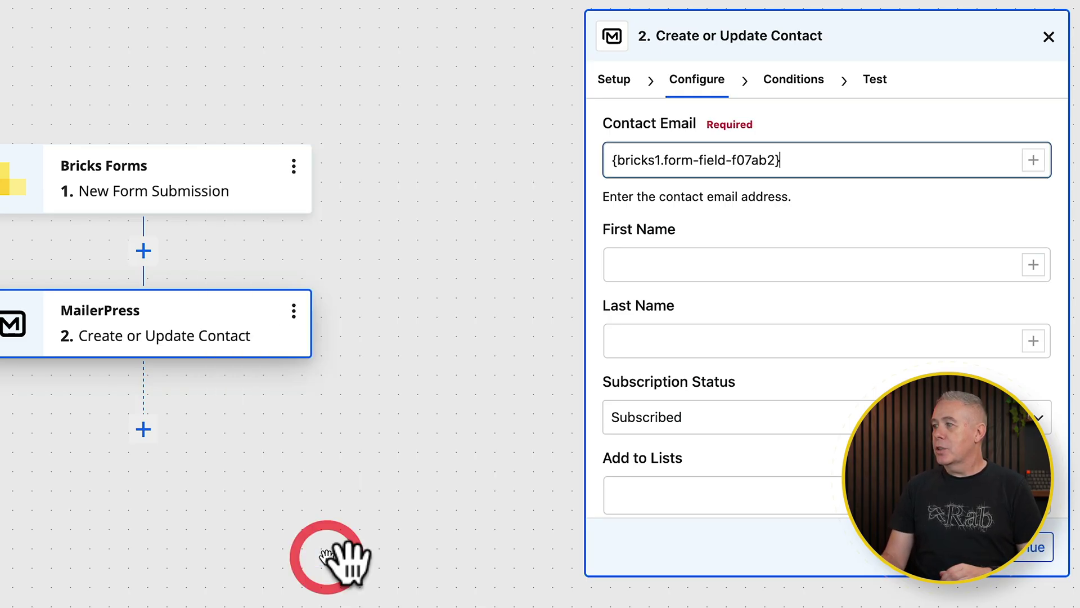
pyautogui.click(1033, 264)
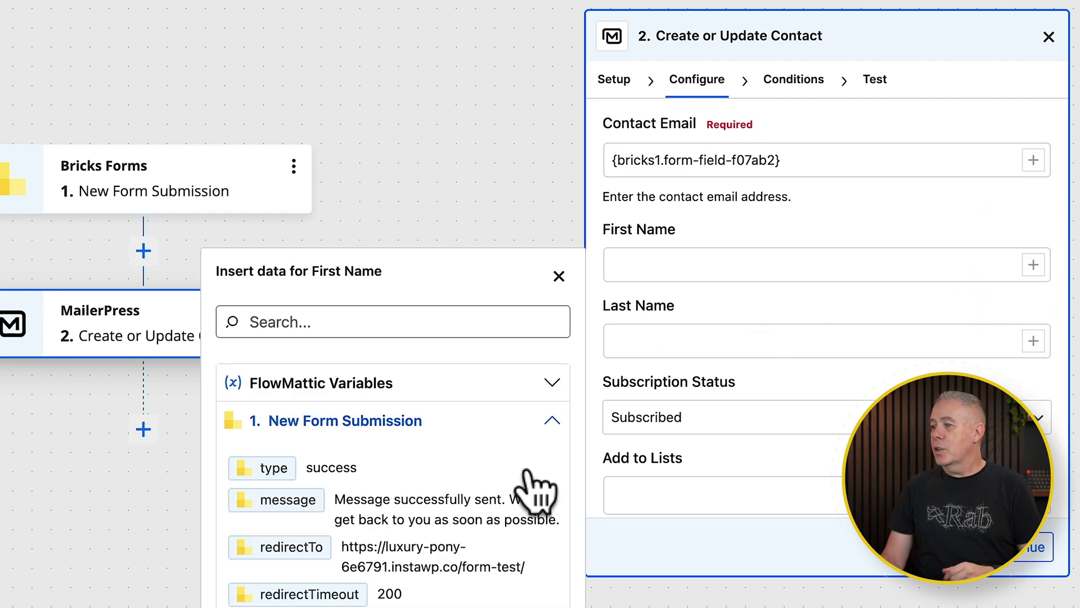
pyautogui.click(356, 602)
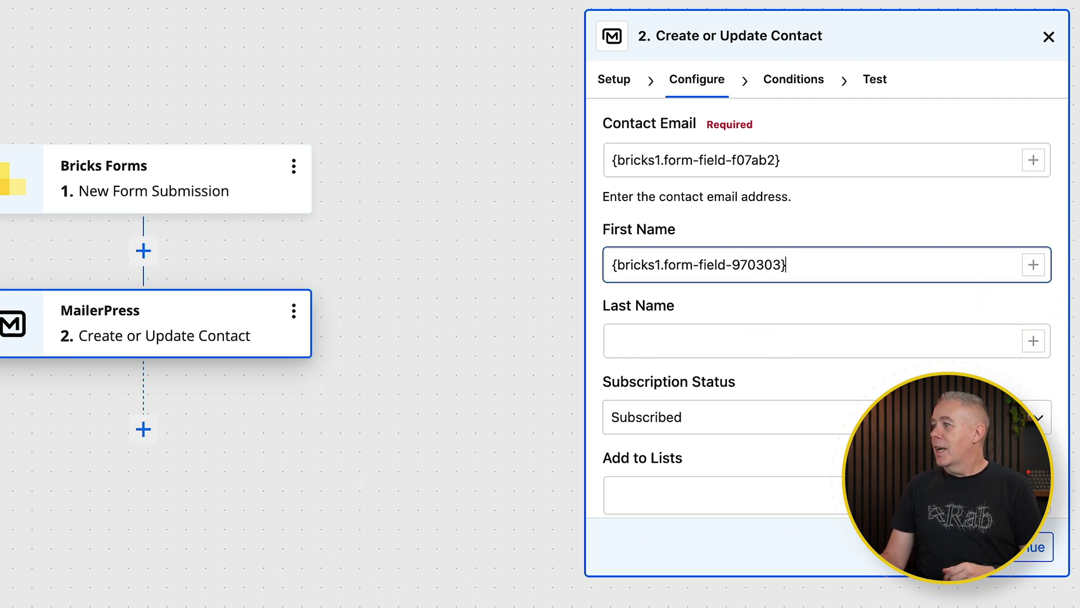
pyautogui.scroll(-3, 891, 345)
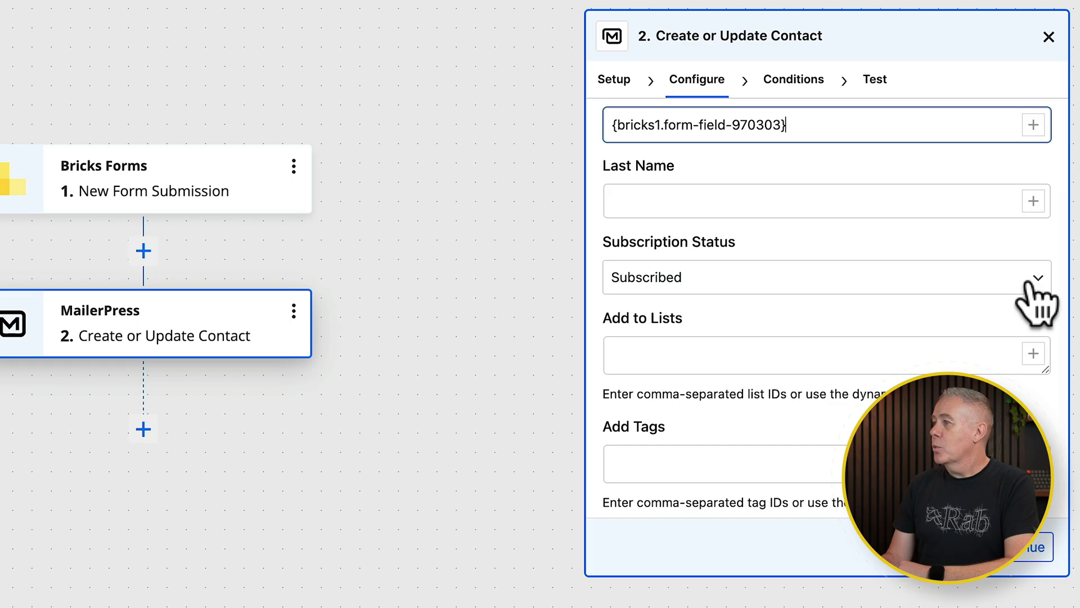
# Keep Subscription Status as Subscribed and add the contact to the Default list (1)
pyautogui.click(1029, 284)
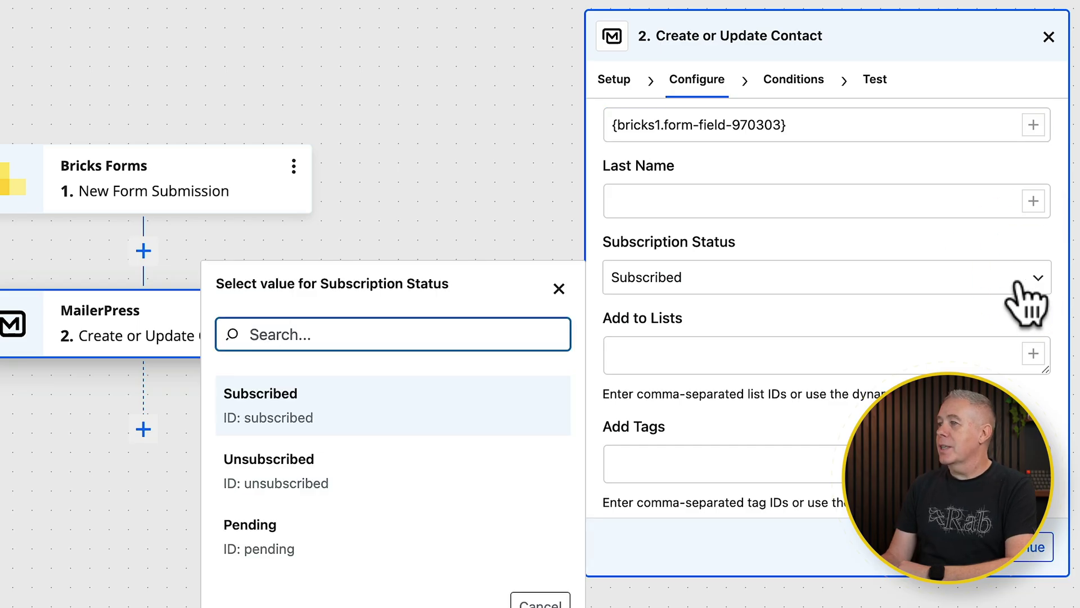
pyautogui.click(922, 256)
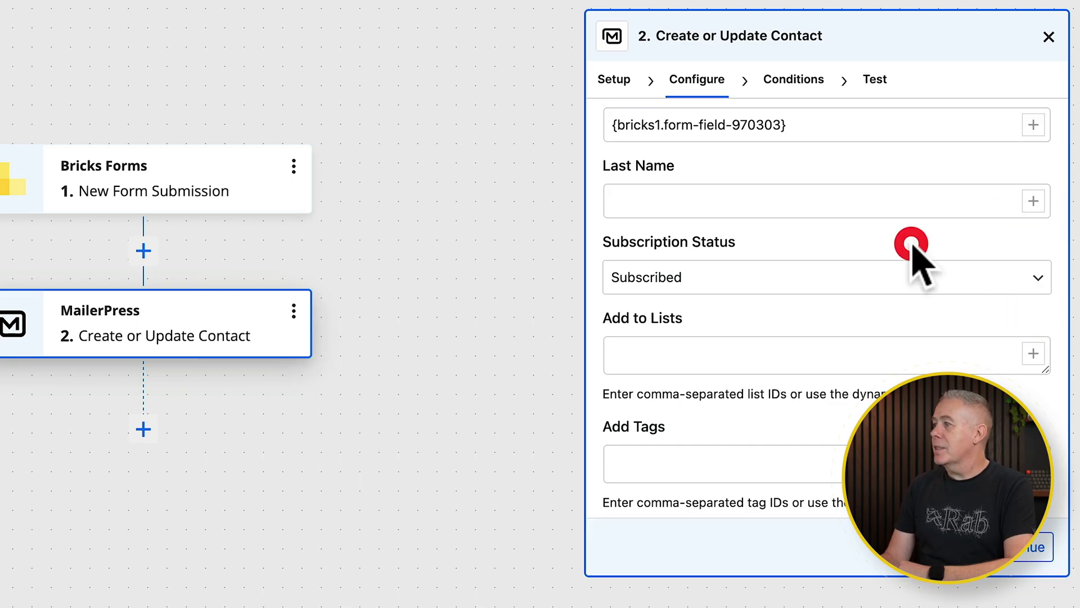
pyautogui.click(1029, 353)
pyautogui.click(378, 475)
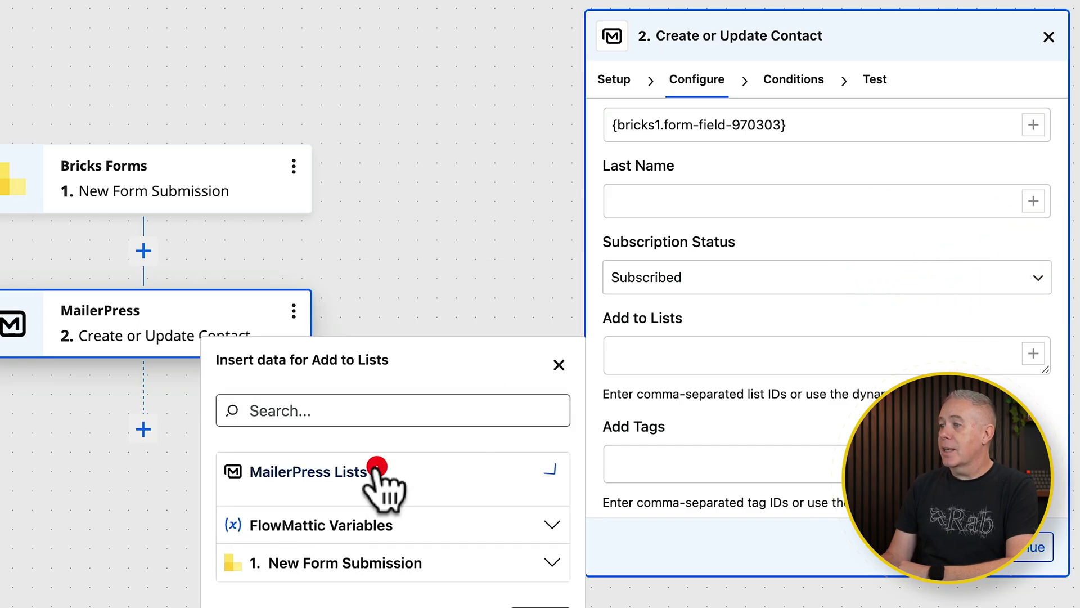
pyautogui.click(333, 510)
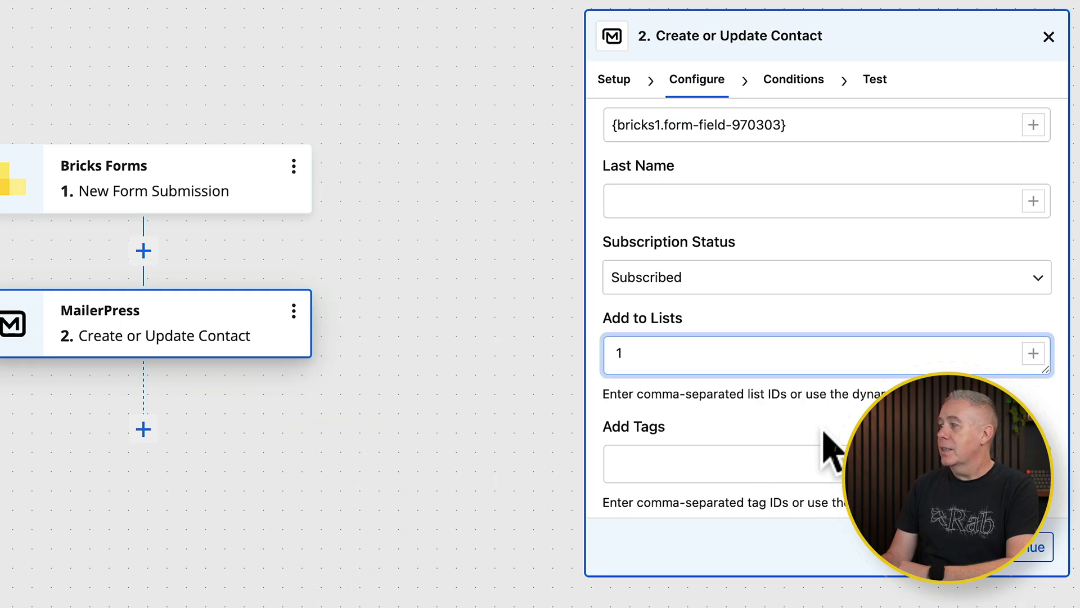
# Apply the Customer tag (3) to the contact
pyautogui.scroll(-3, 833, 447)
pyautogui.click(1033, 370)
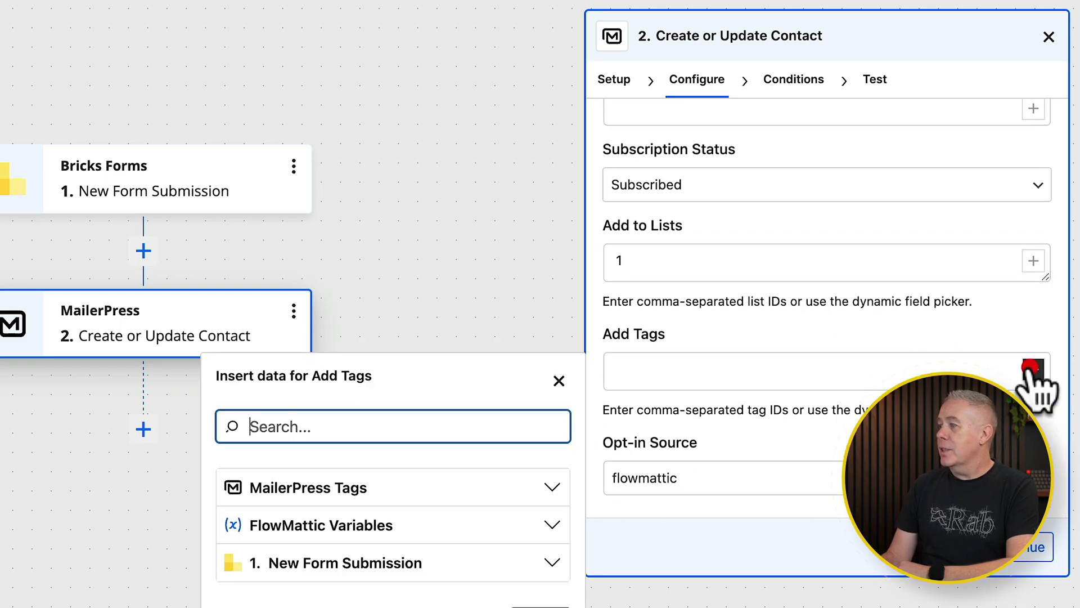
pyautogui.click(428, 495)
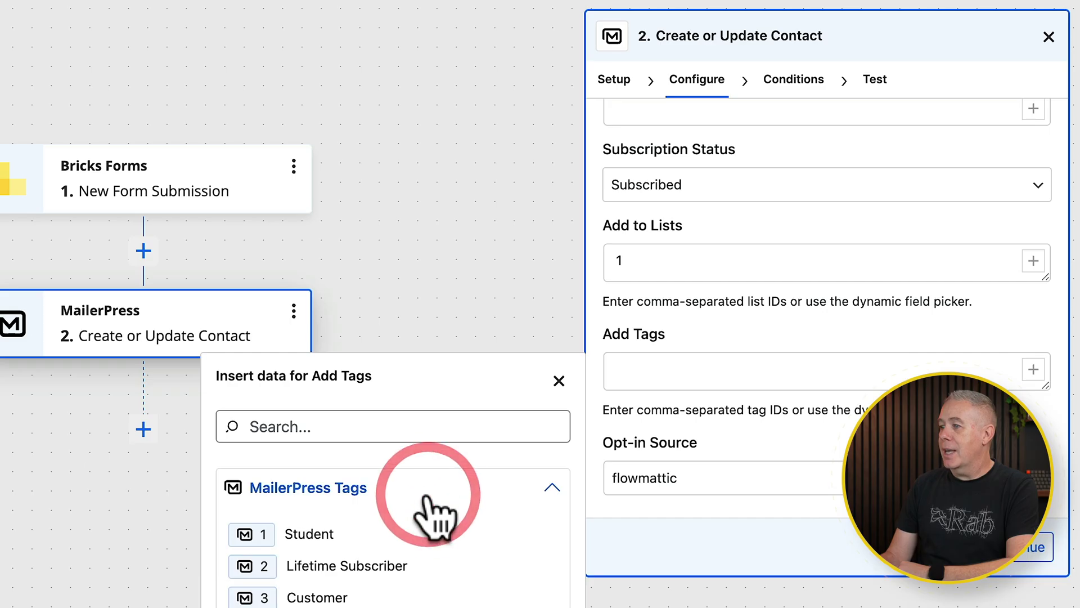
pyautogui.click(257, 600)
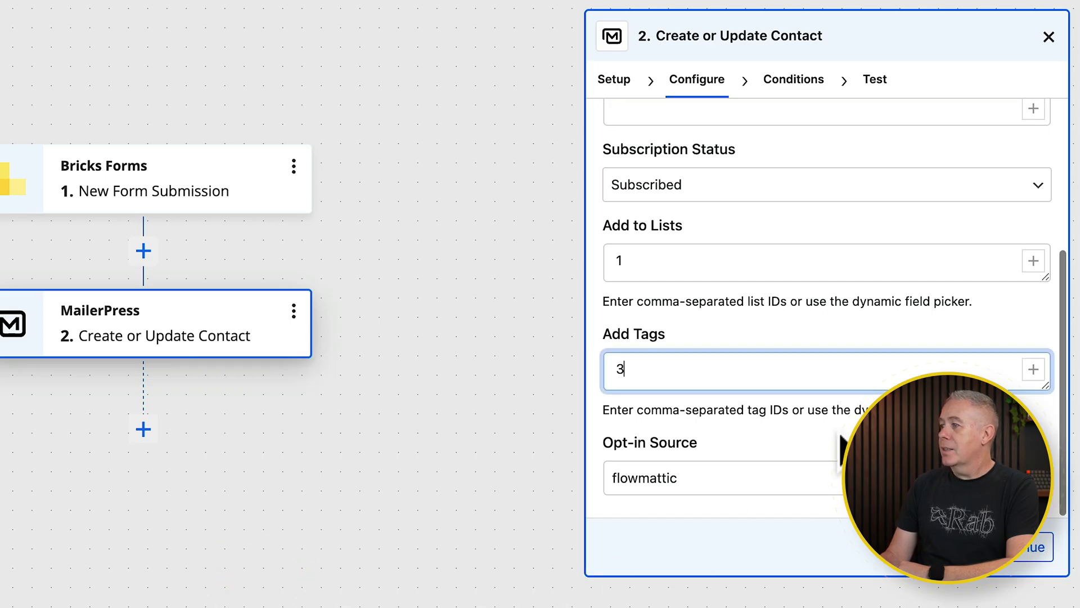
pyautogui.click(1036, 545)
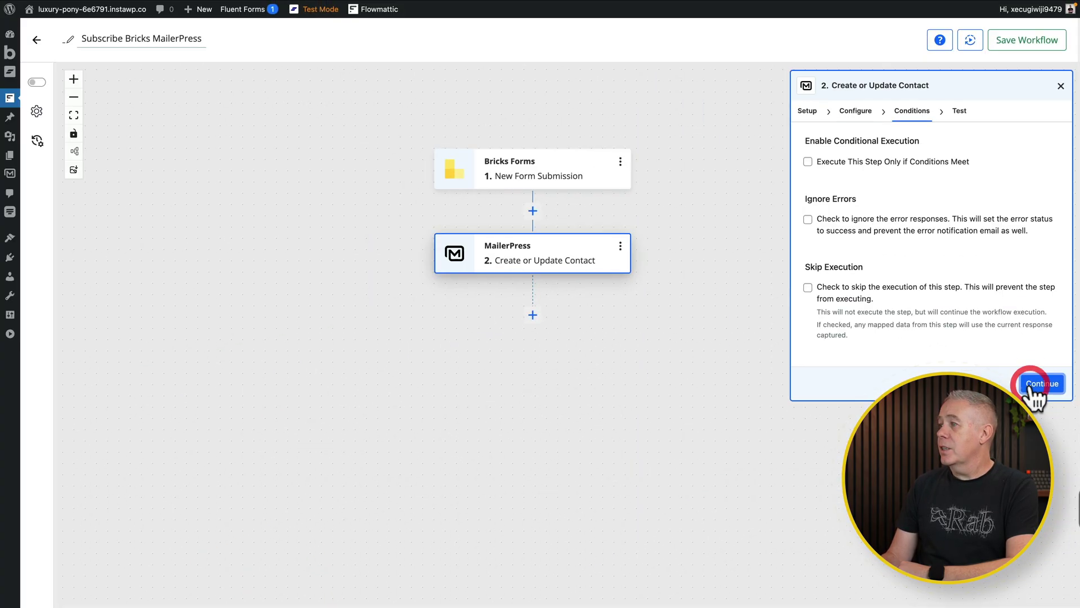
# Test and save the contact step, then save and publish the workflow
pyautogui.click(1038, 383)
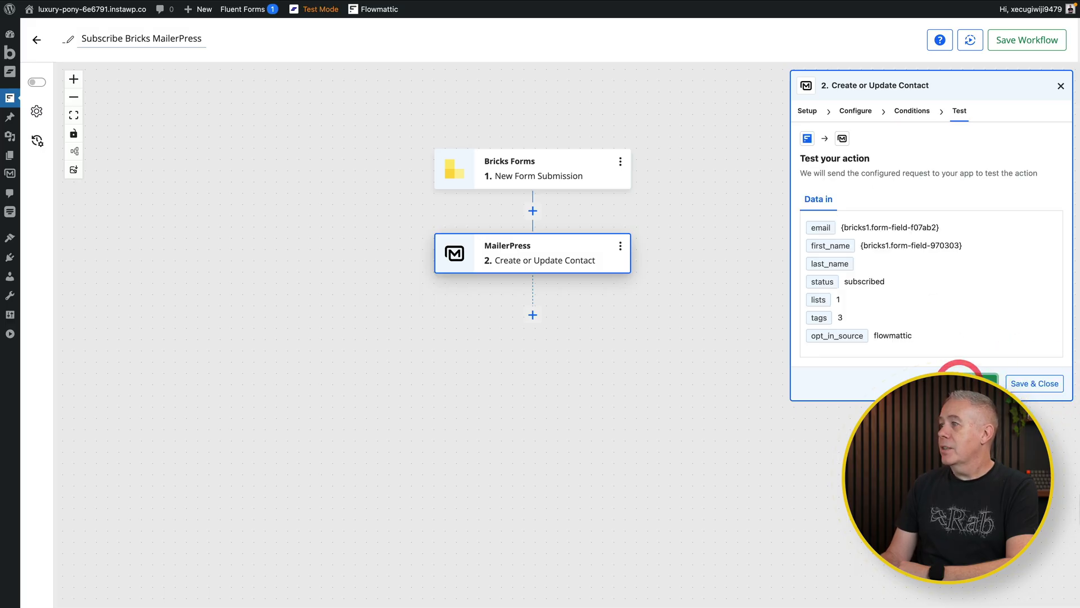
pyautogui.scroll(-5, 944, 284)
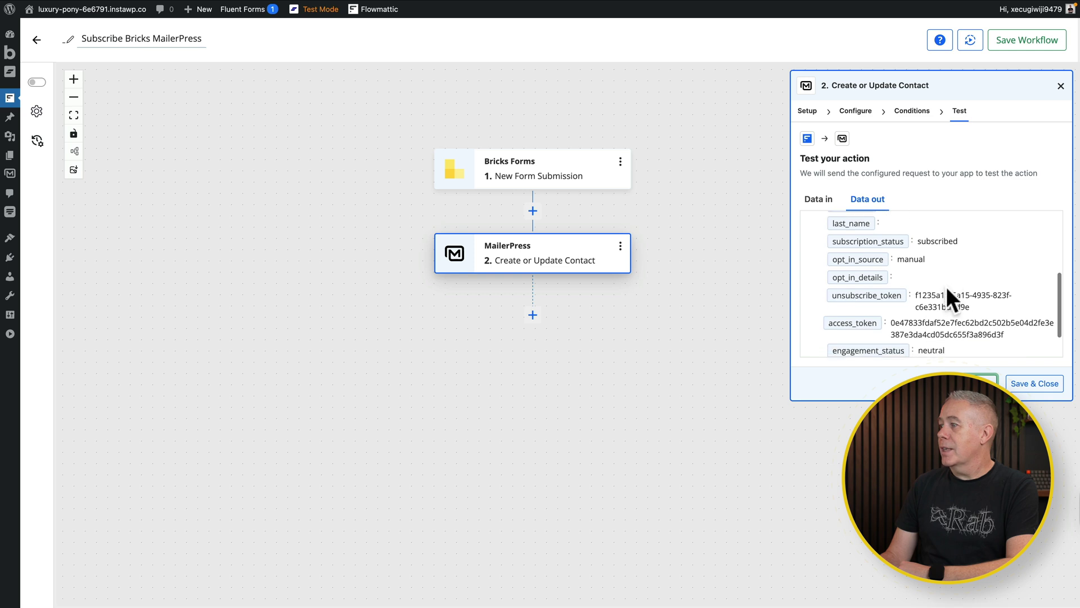
pyautogui.click(1033, 381)
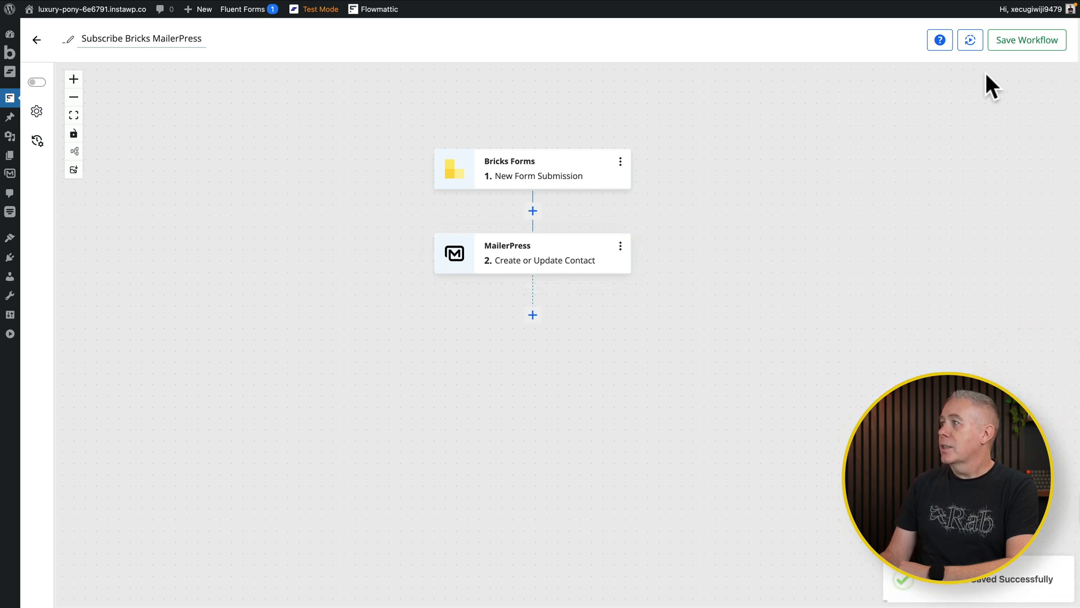
pyautogui.click(1017, 41)
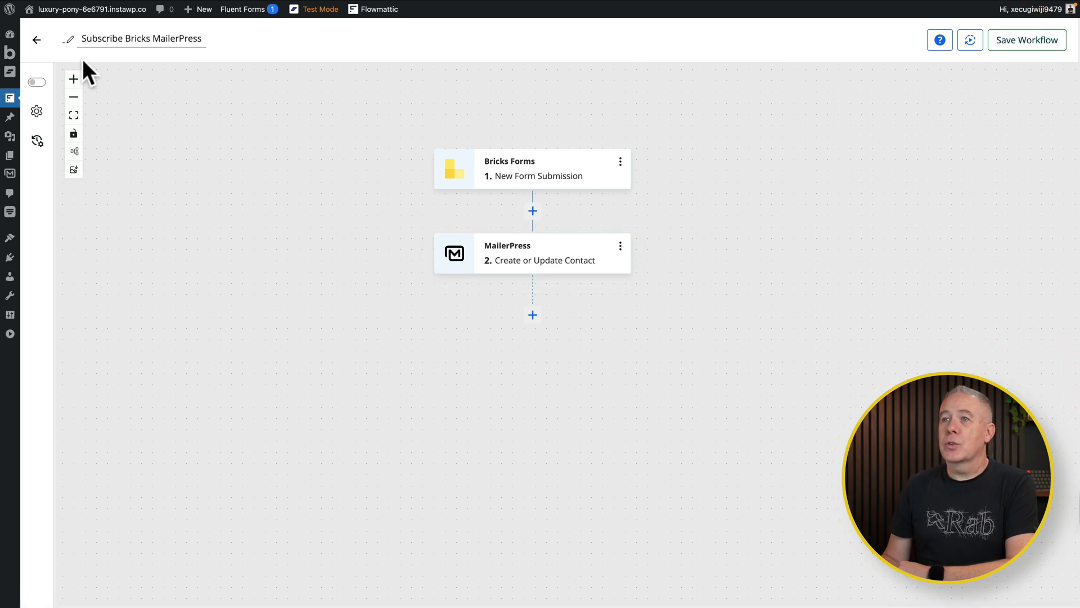
pyautogui.click(38, 82)
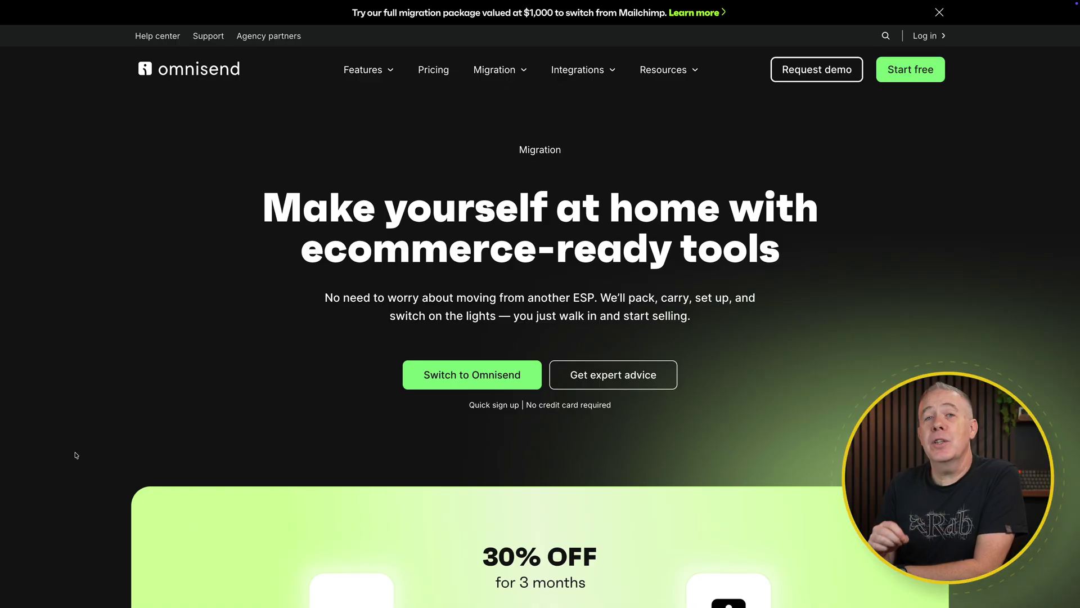
# Scroll through the Omnisend migration offer page
pyautogui.scroll(-5, 76, 454)
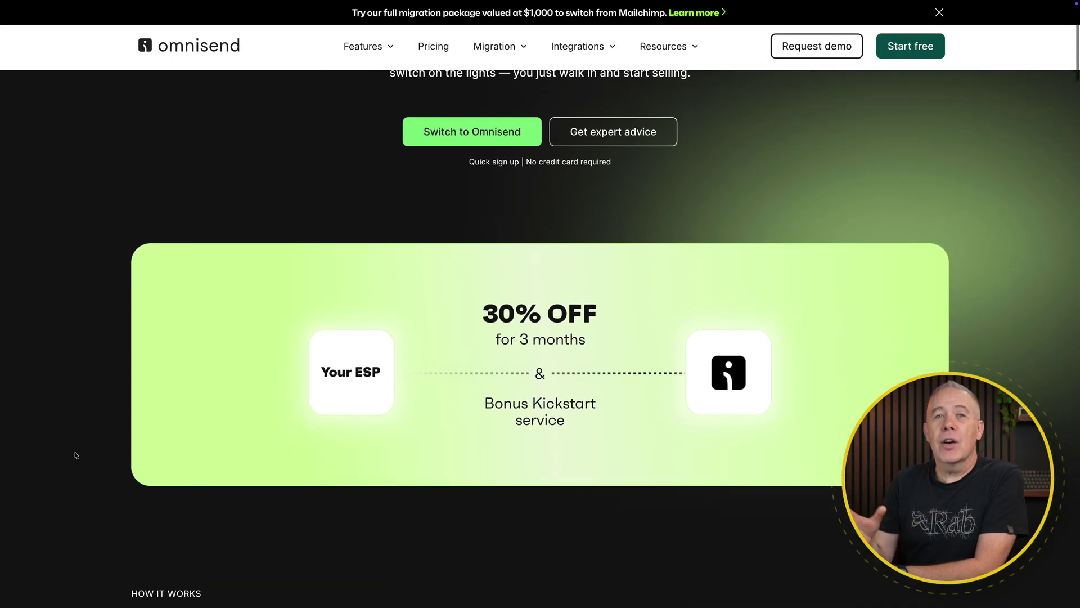
pyautogui.scroll(-8, 76, 454)
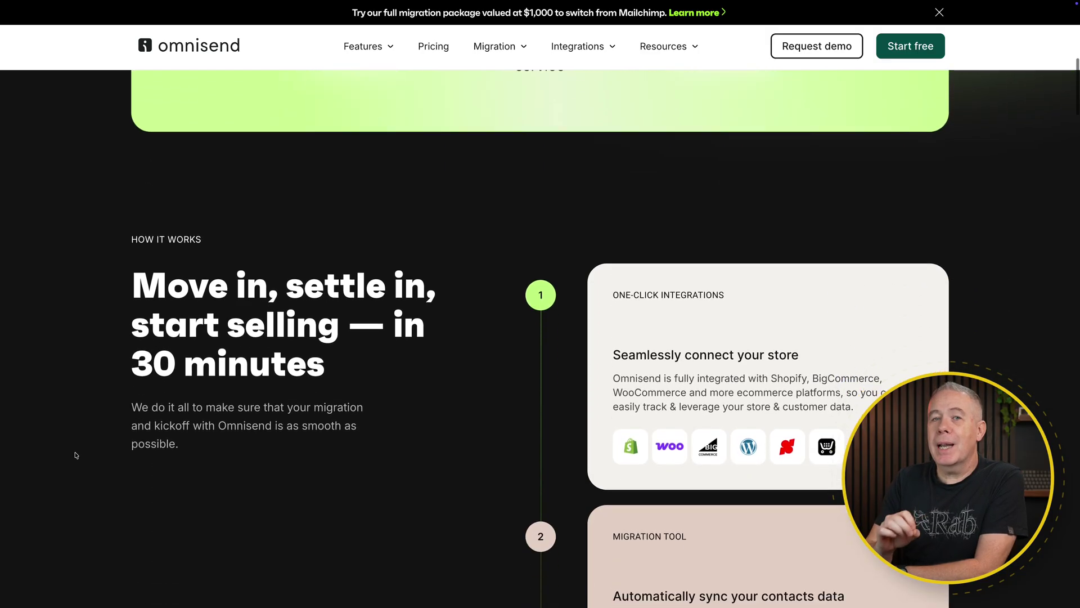
pyautogui.scroll(-5, 76, 455)
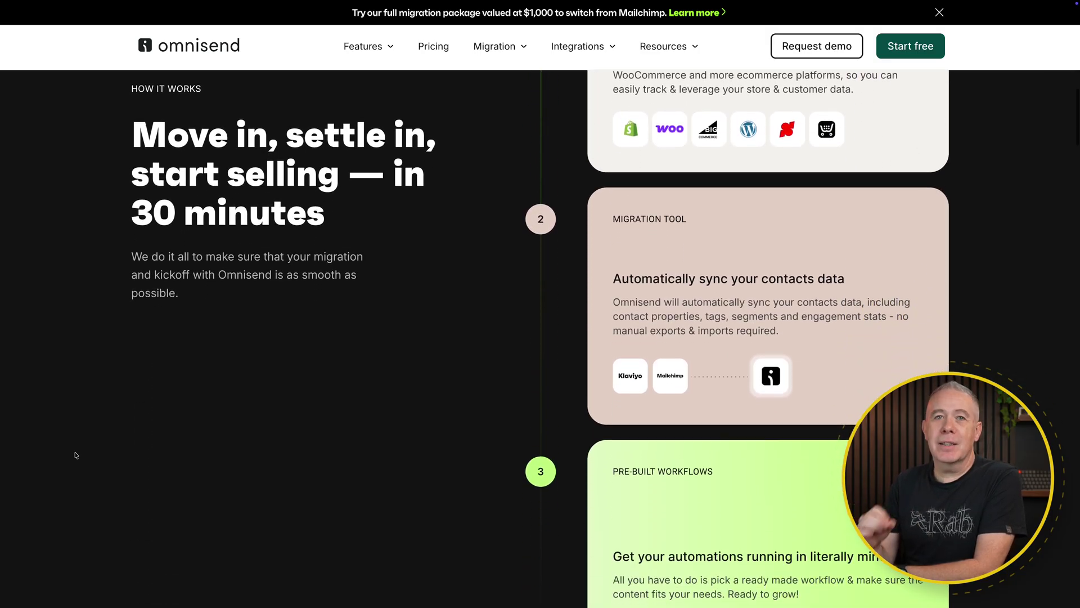
pyautogui.scroll(-5, 76, 455)
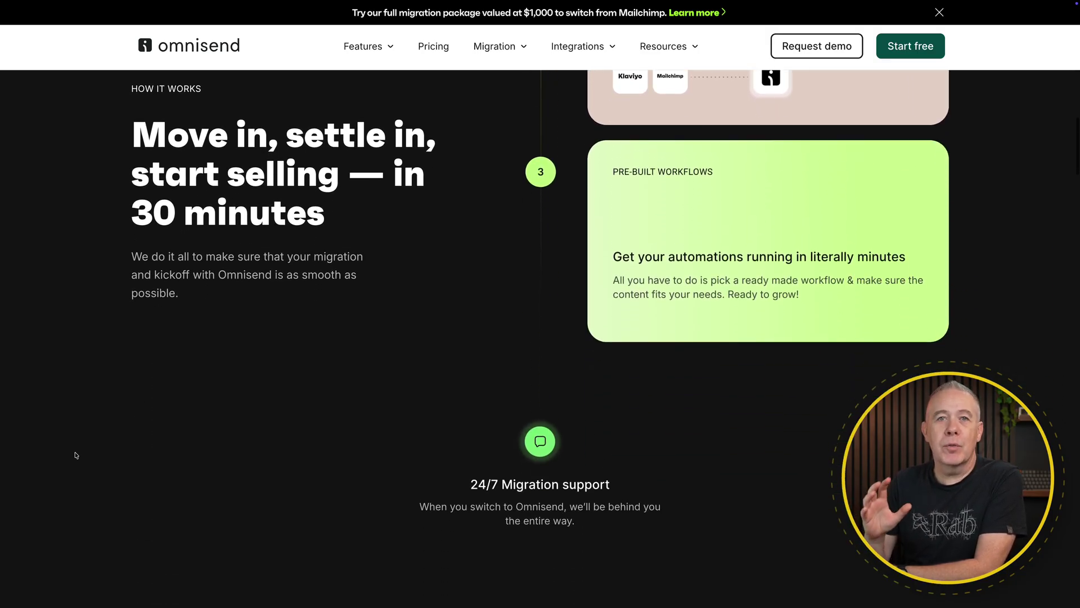
pyautogui.scroll(-5, 76, 454)
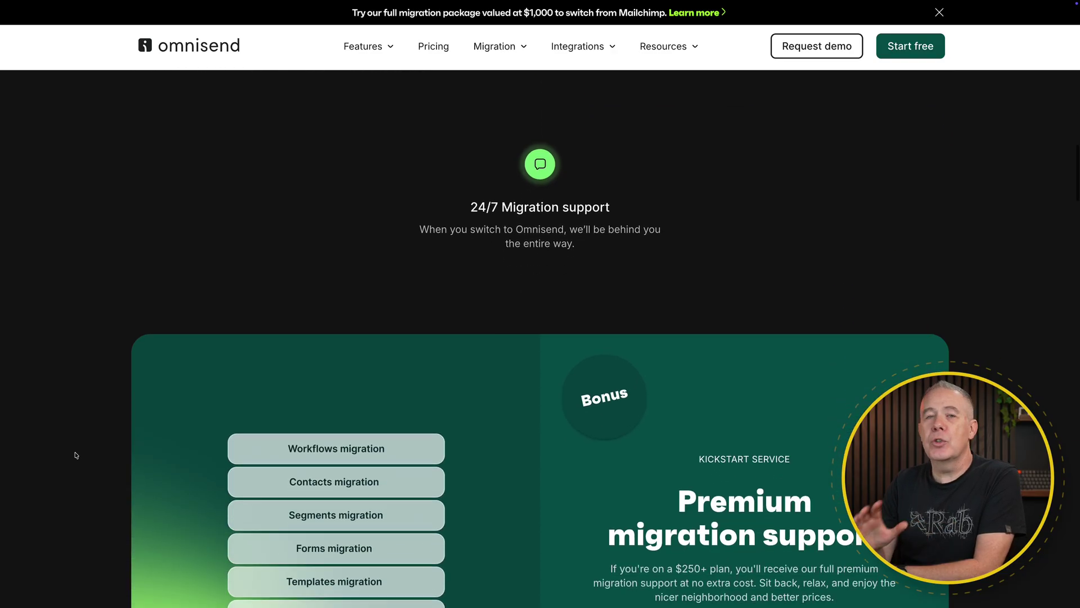
pyautogui.scroll(-3, 76, 455)
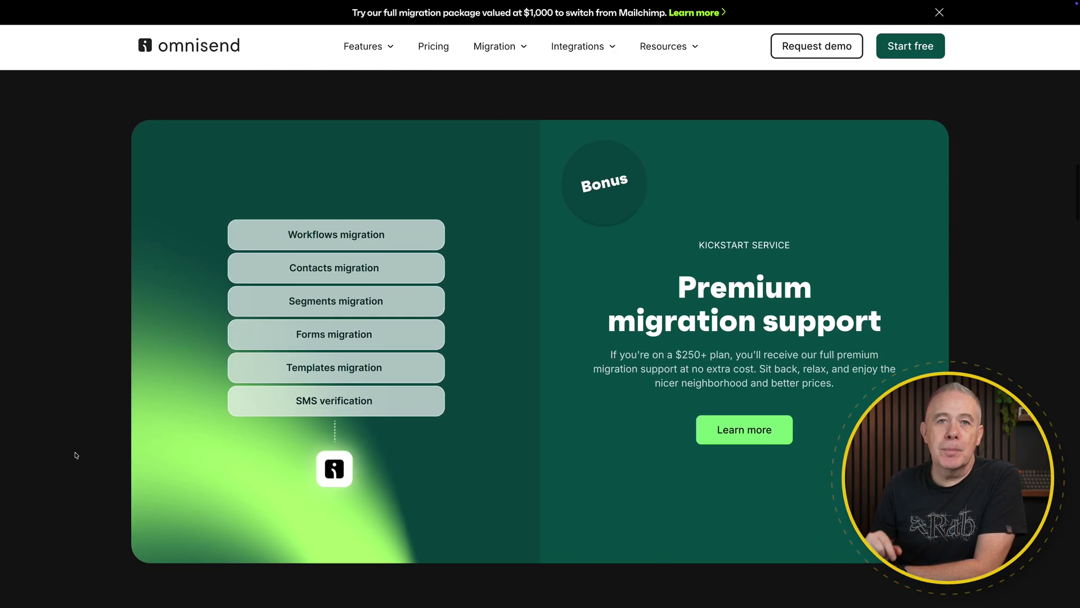
pyautogui.scroll(1, 76, 455)
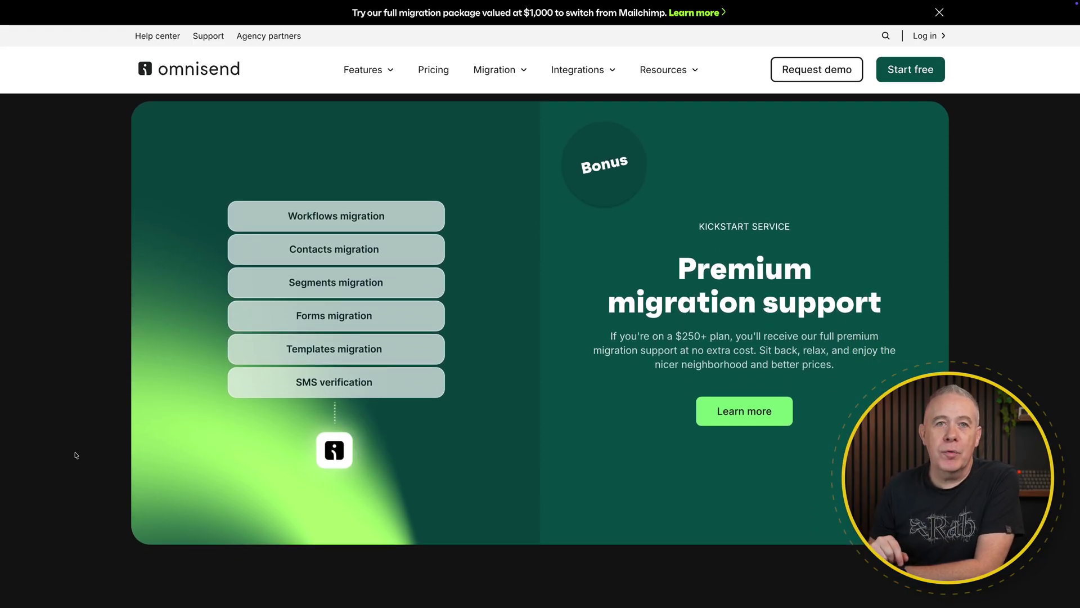